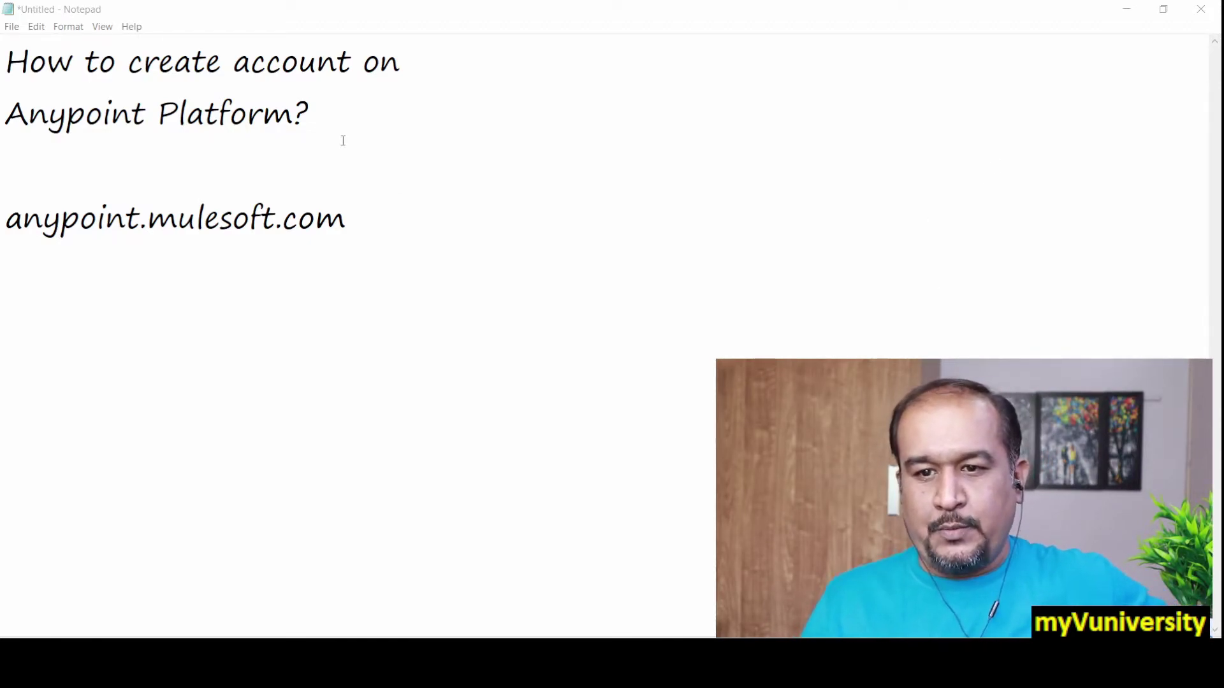
# - Highlight the question heading and the anypoint.mulesoft.com line in the Notepad notes
pyautogui.moveTo(318, 103)
pyautogui.mouseDown()
pyautogui.moveTo(79, 58)
pyautogui.moveTo(2, 75)
pyautogui.mouseUp()
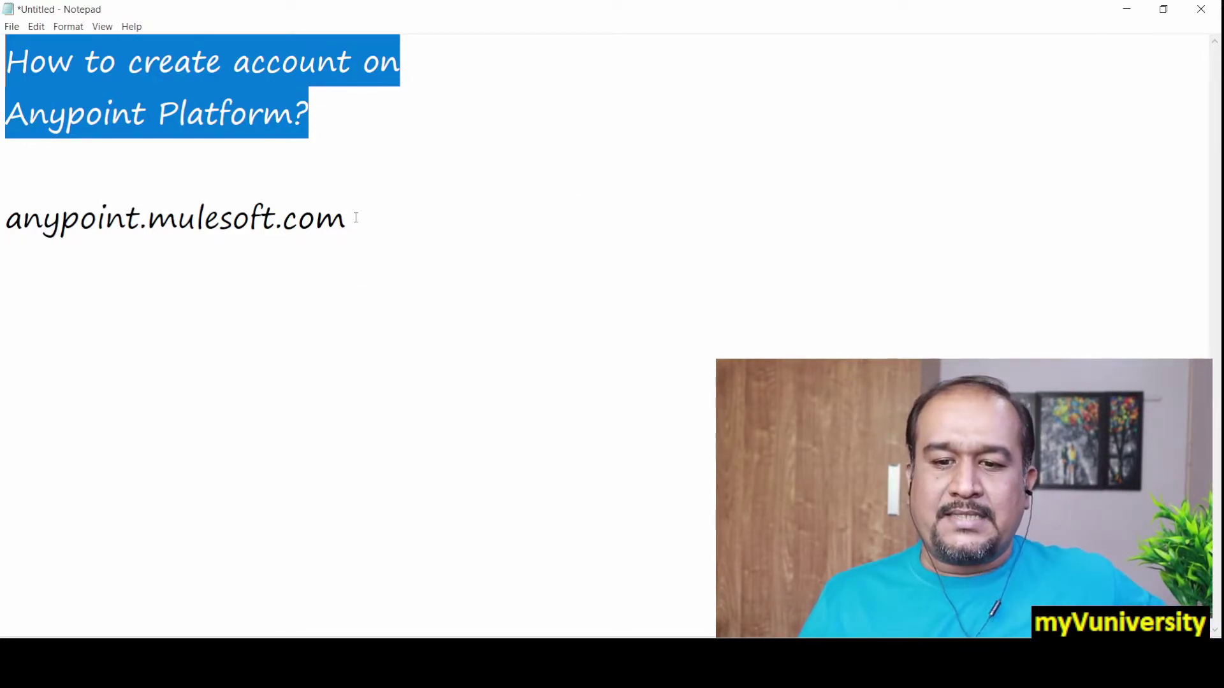
pyautogui.moveTo(355, 218); pyautogui.dragTo(9, 276)
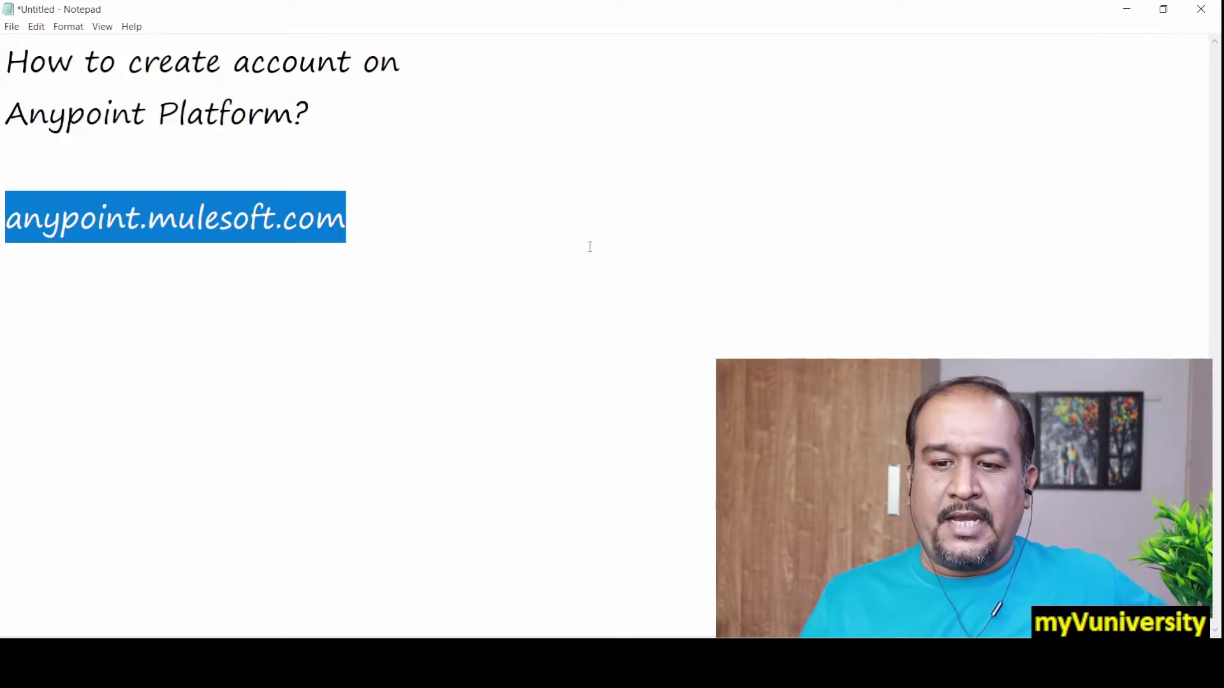
# - Enter anypoint.mulesoft.com in a new Chrome tab and copy the address
pyautogui.hotkey('alt', 'Tab')
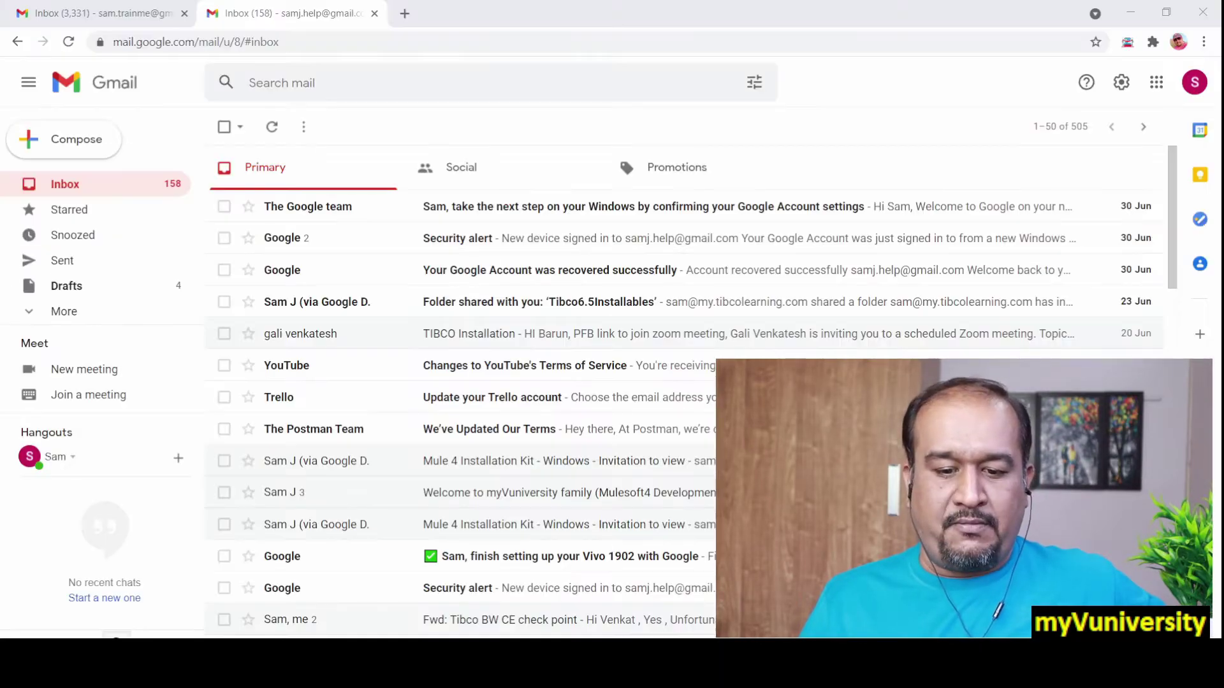
pyautogui.click(403, 19)
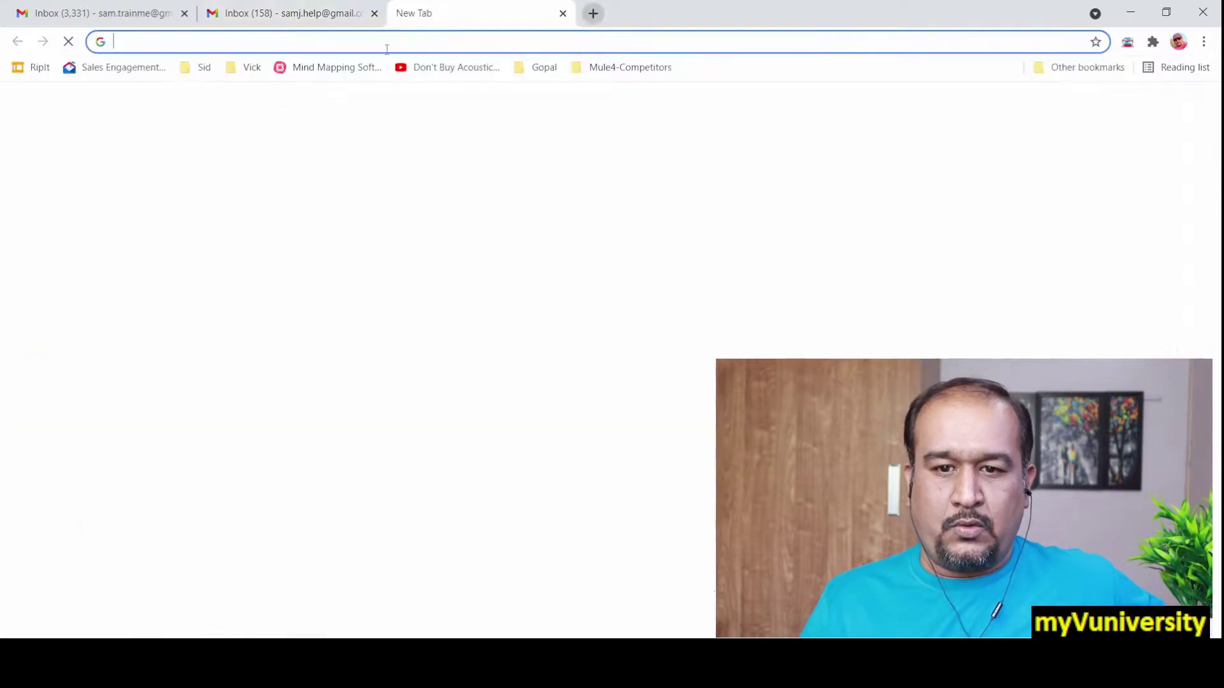
pyautogui.write('any')
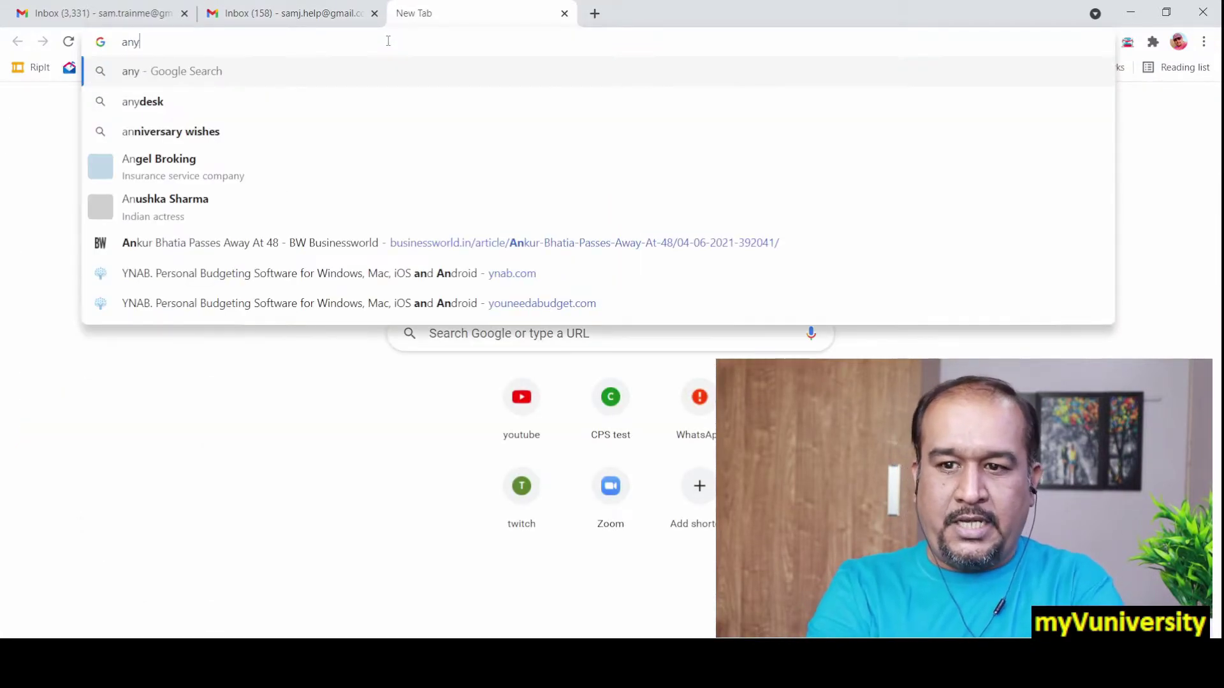
pyautogui.write('point.m')
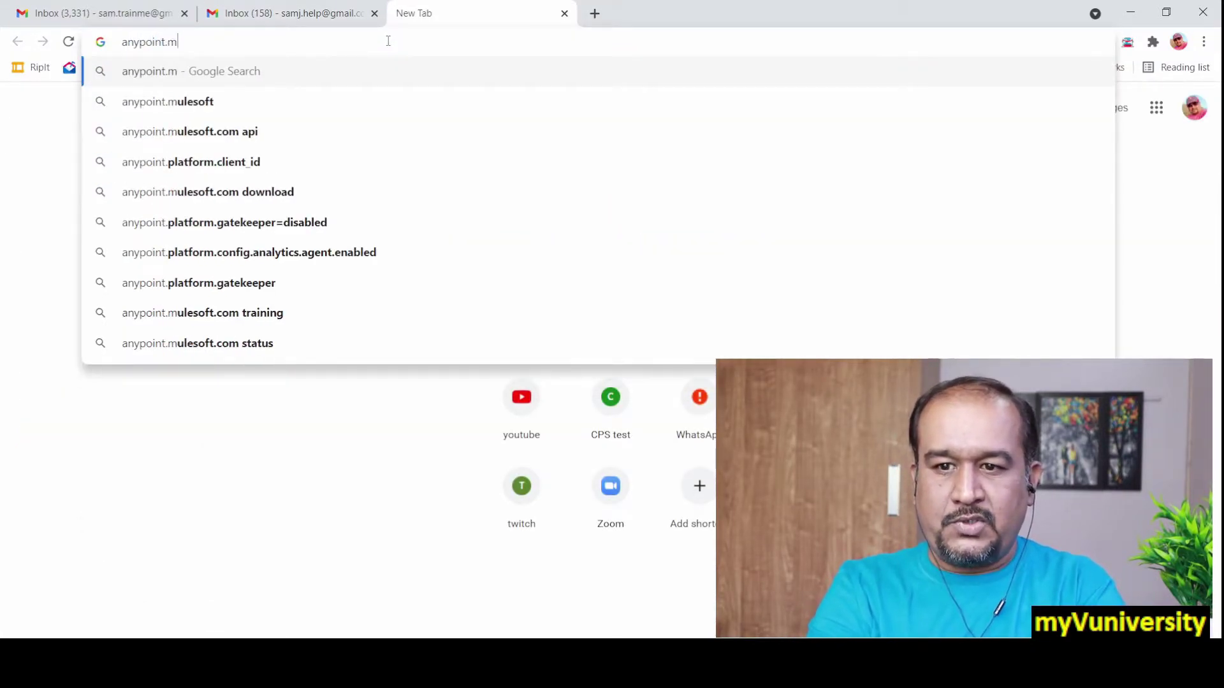
pyautogui.write('ulesoft.com')
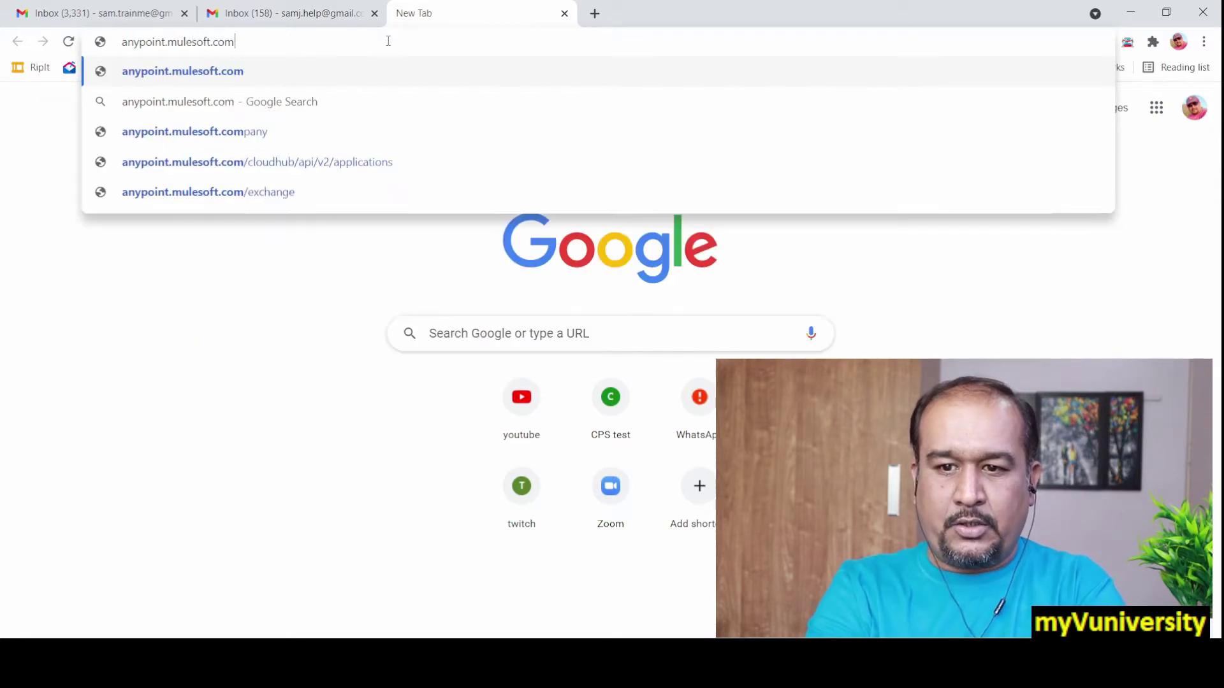
pyautogui.moveTo(237, 43); pyautogui.dragTo(102, 49)
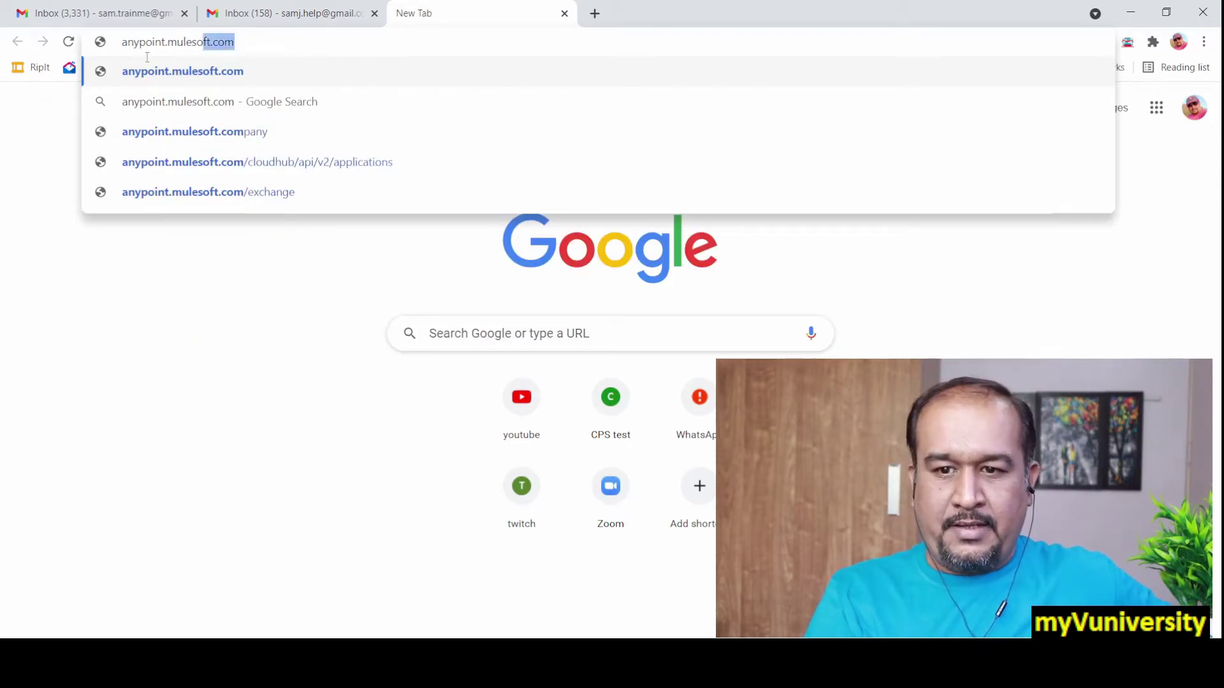
pyautogui.hotkey('alt', 'Tab')
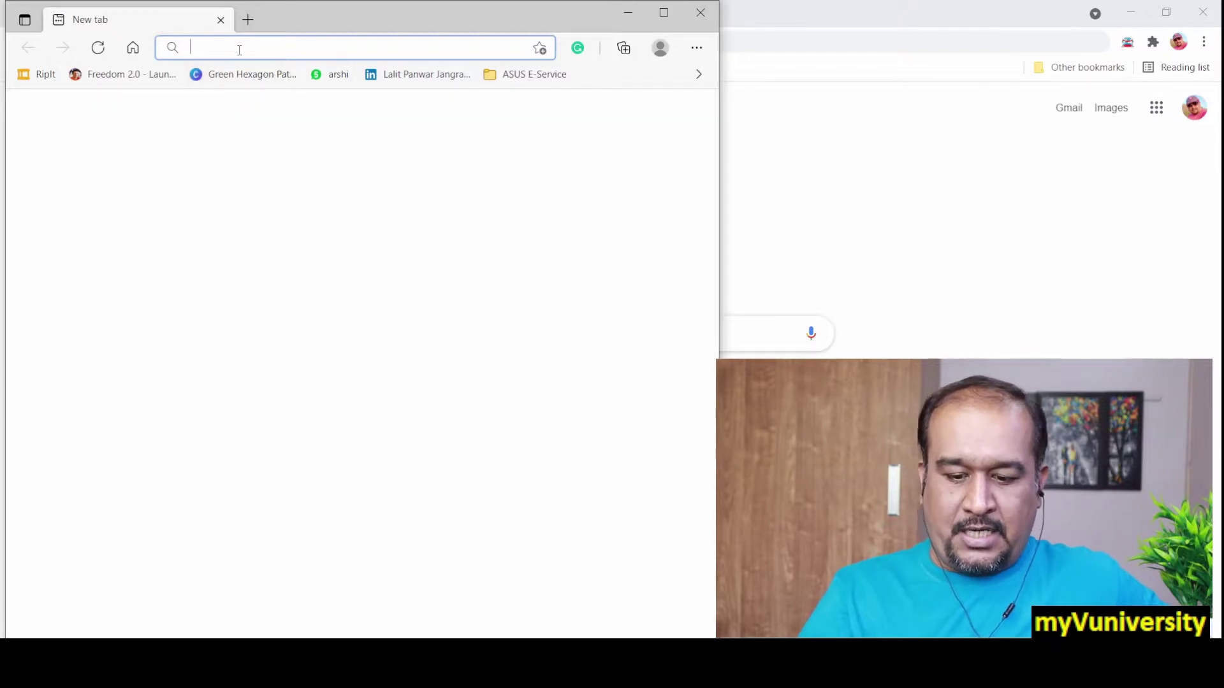
# - Paste anypoint.mulesoft.com into Edge's address bar and load the page
pyautogui.write('https://anypoint.mulesoft.com/')
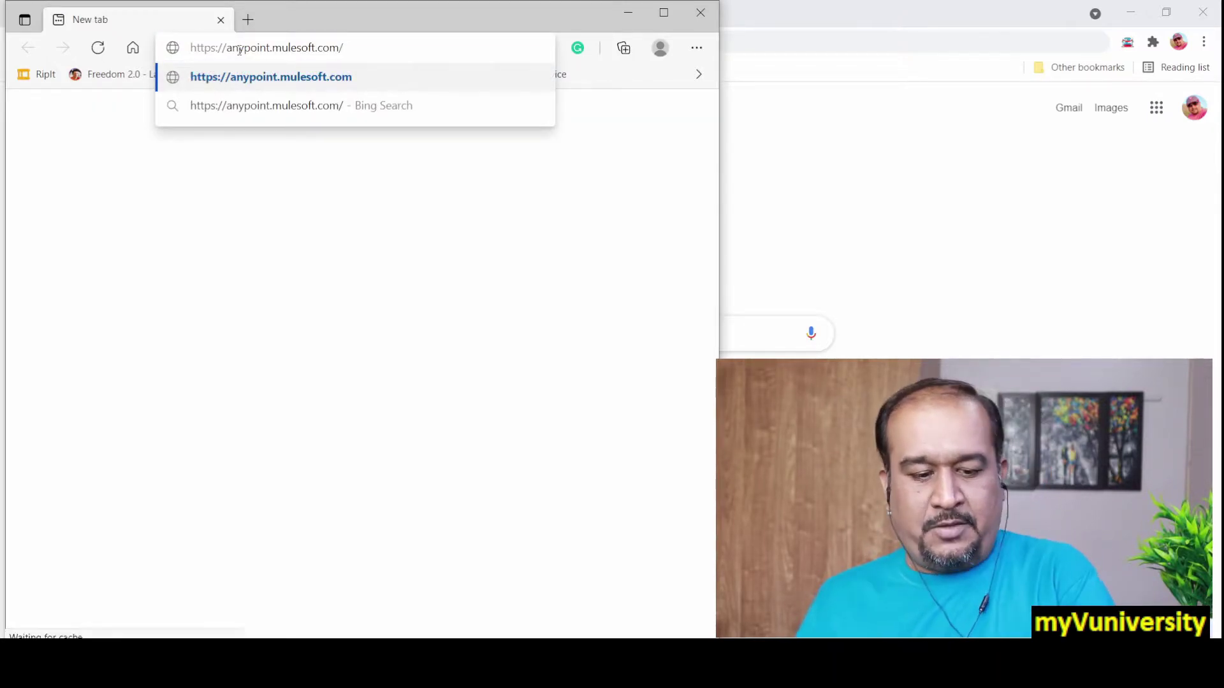
pyautogui.press('Return')
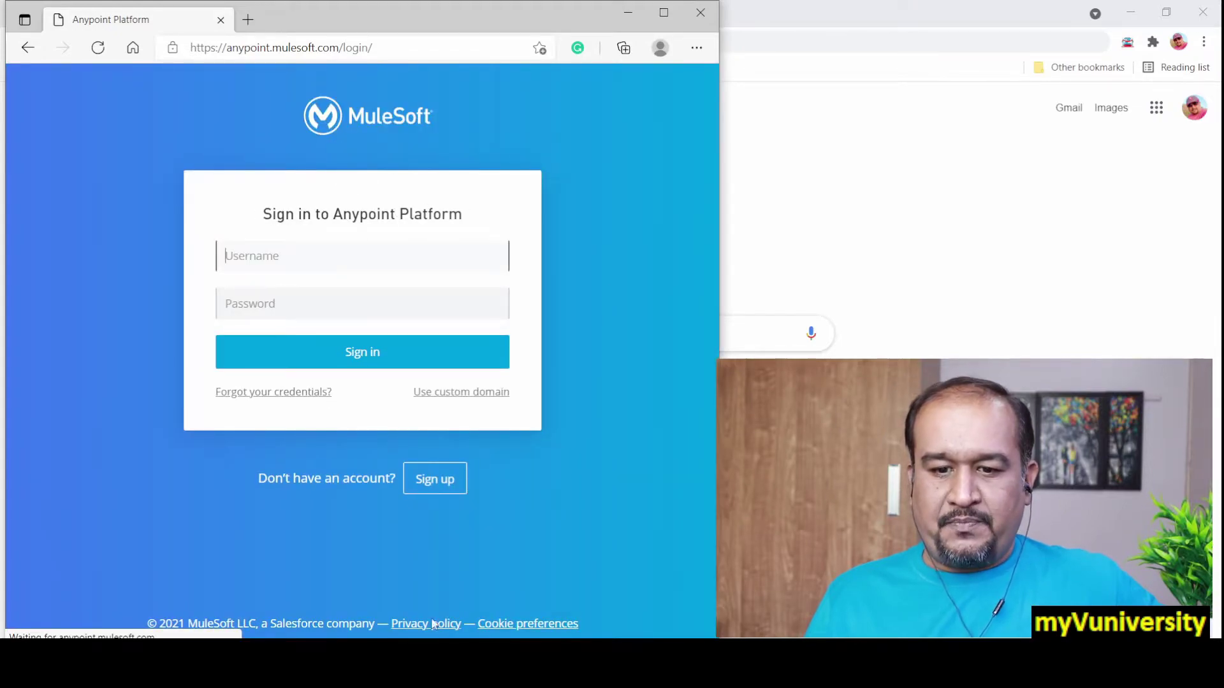
# - Fill the sign-up form with a full name, the saved autofill email and a phone number
pyautogui.click(435, 479)
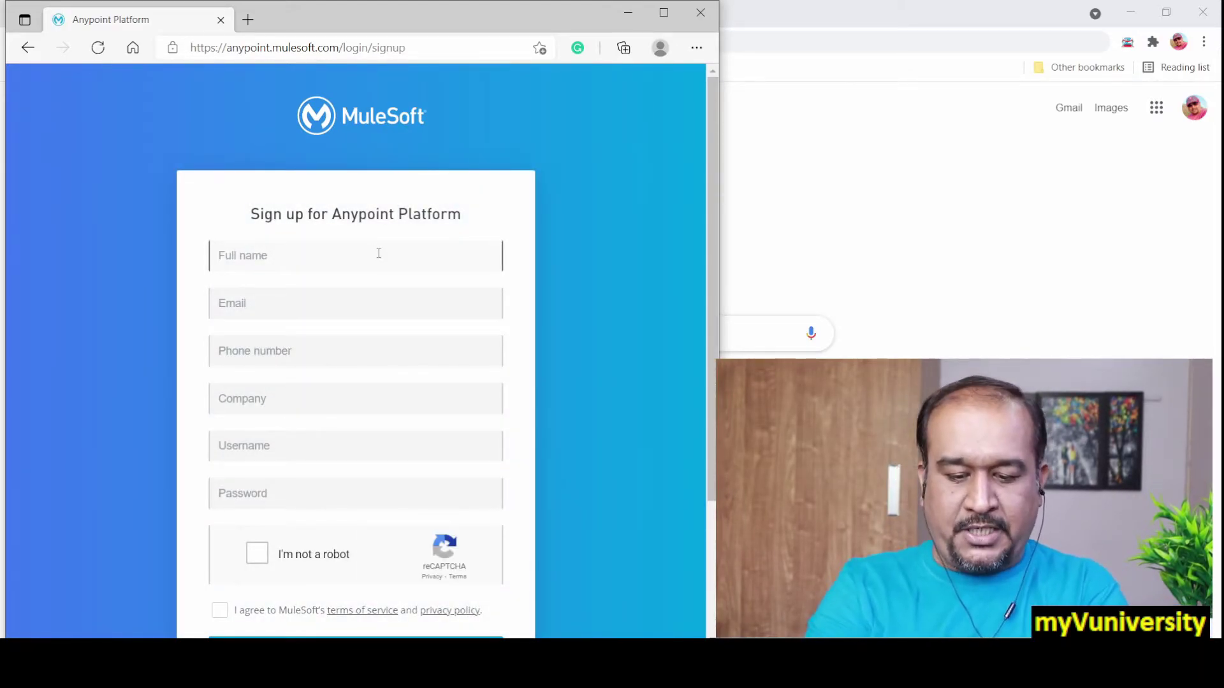
pyautogui.write('Sam J')
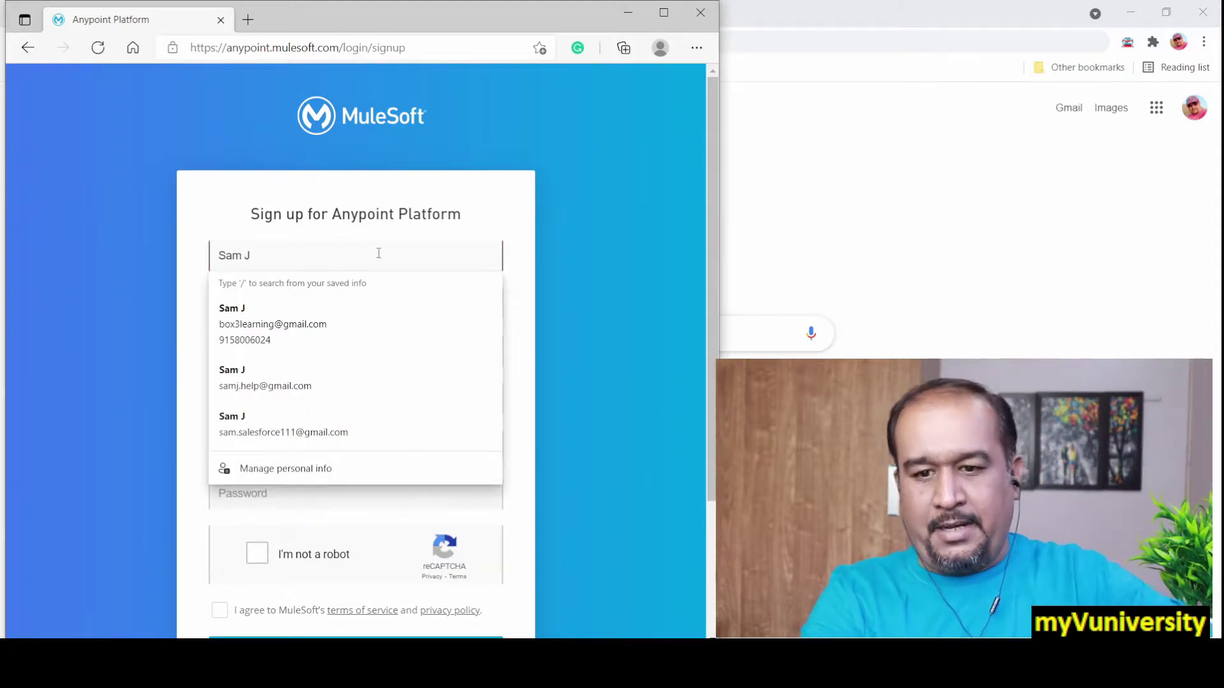
pyautogui.click(272, 390)
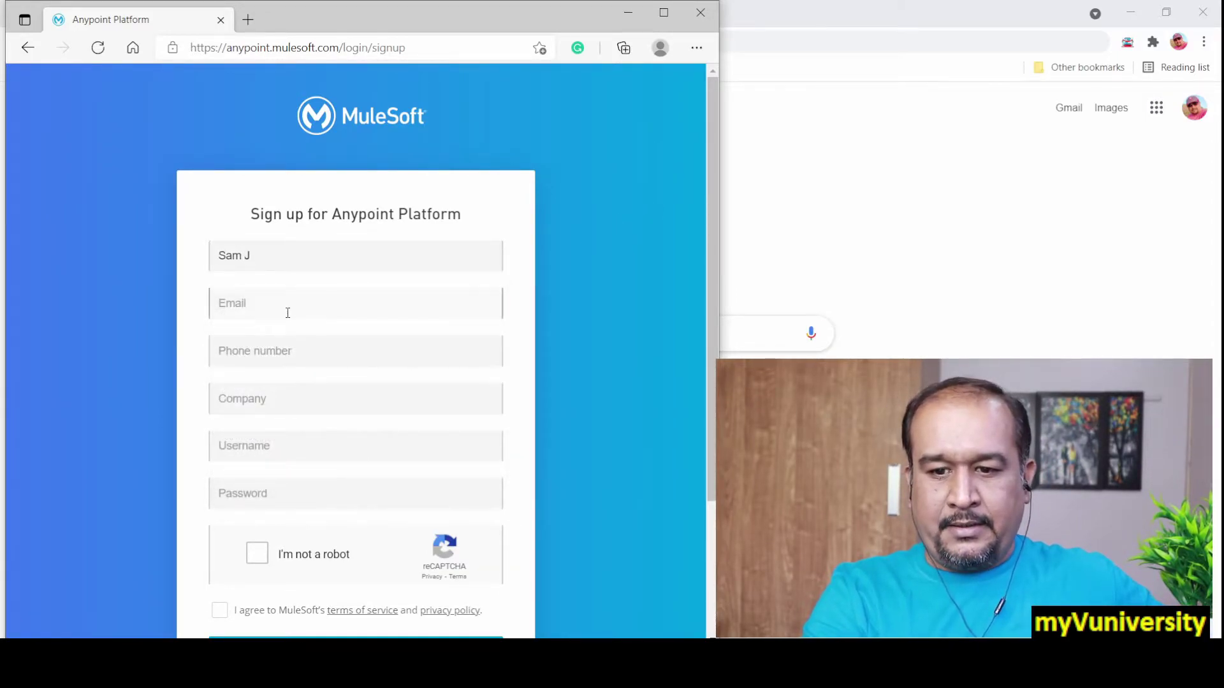
pyautogui.write('sam')
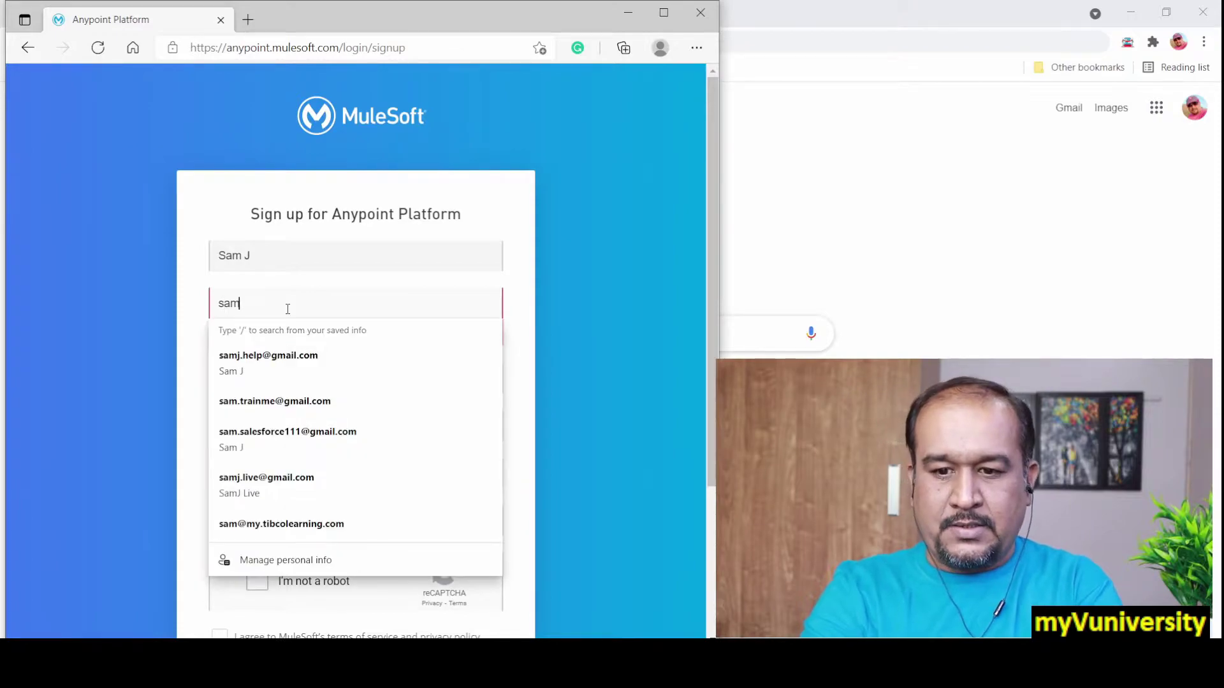
pyautogui.write('j.help')
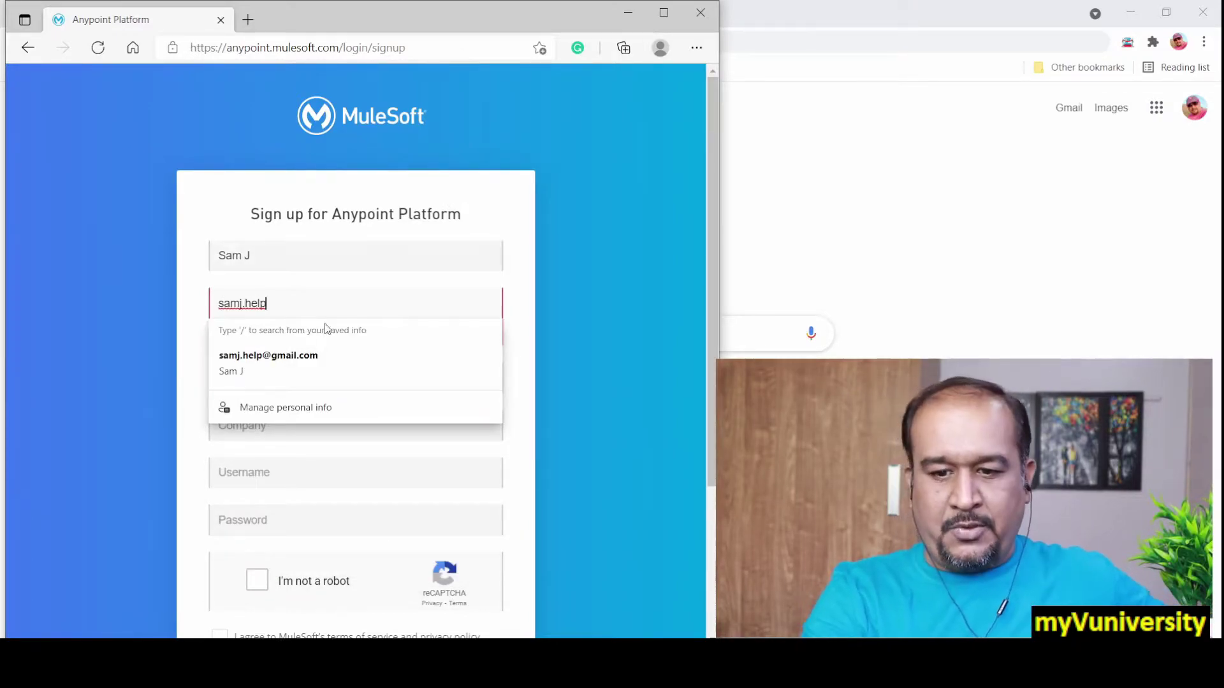
pyautogui.click(280, 359)
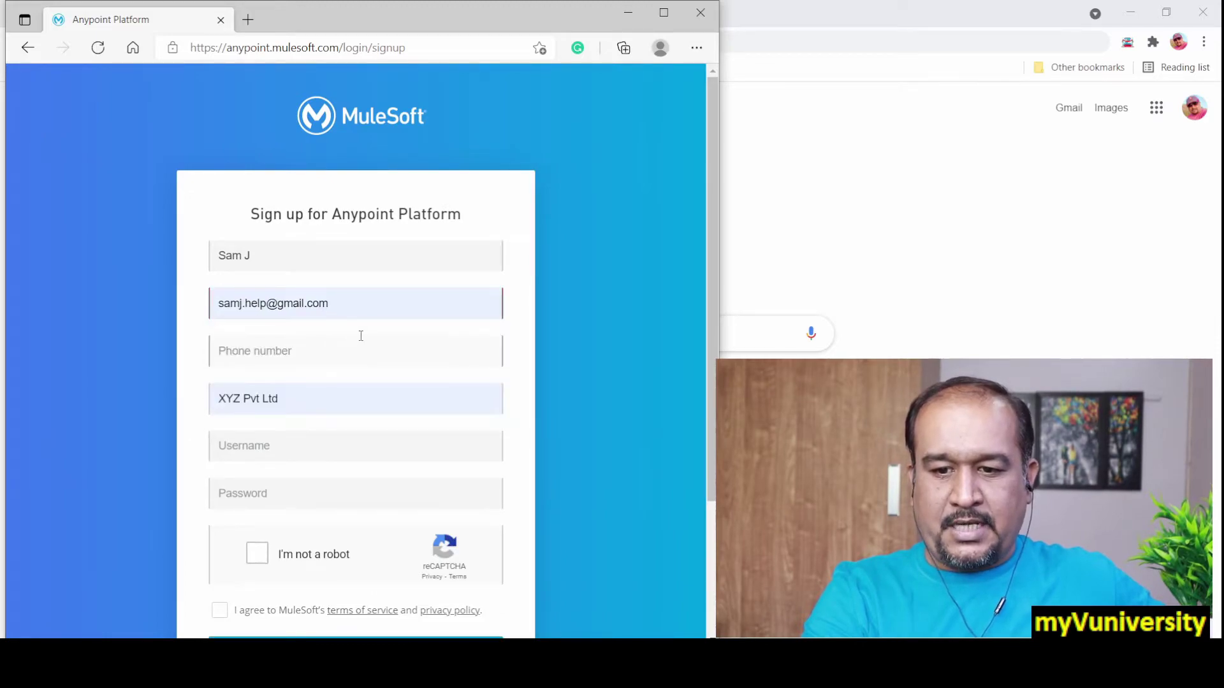
pyautogui.click(291, 349)
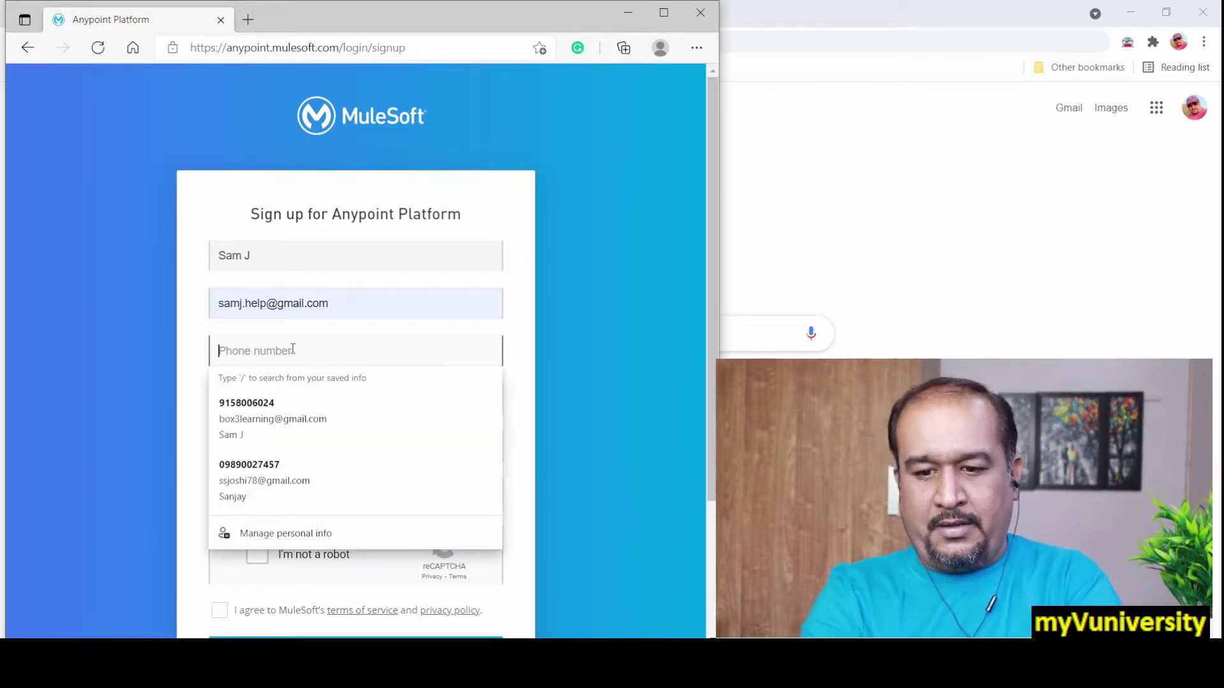
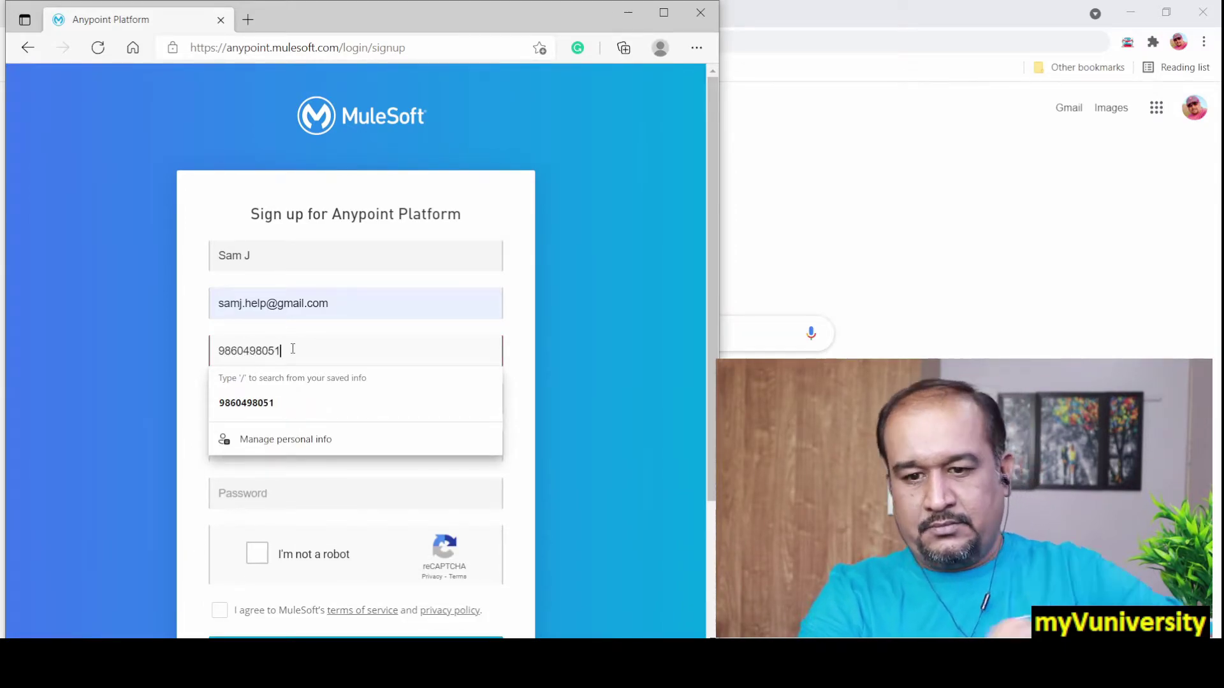
# - Dismiss the phone suggestions and delete the prefilled company name
pyautogui.click(599, 294)
pyautogui.click(256, 392)
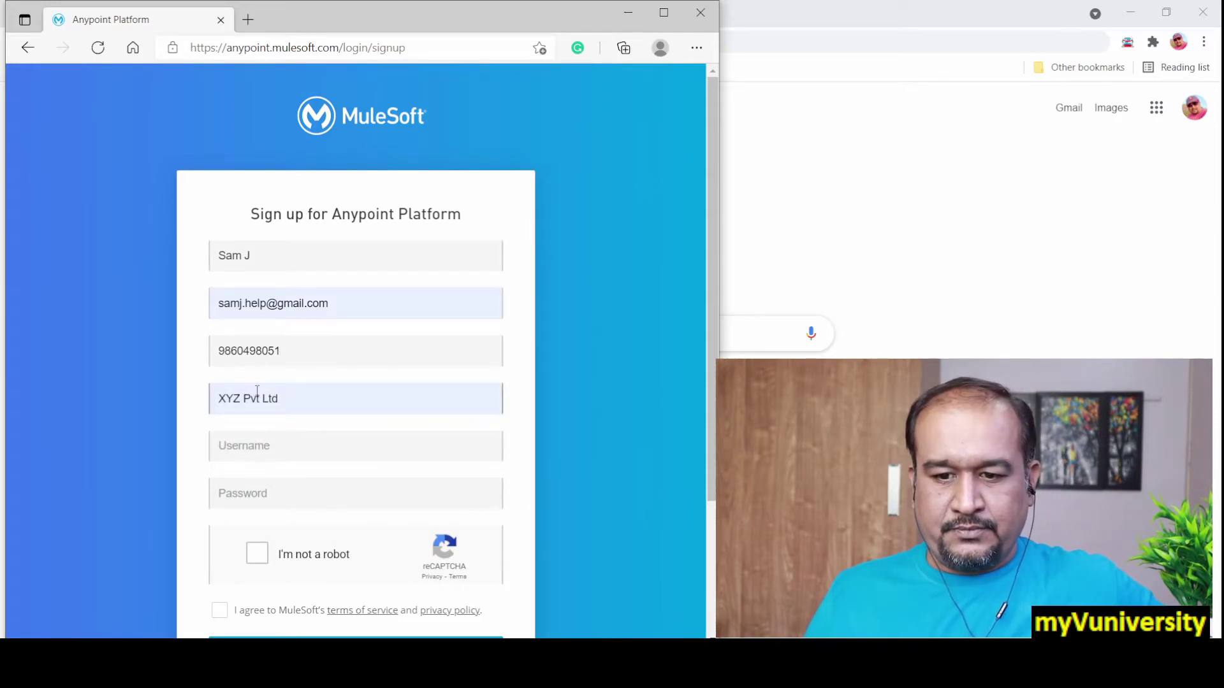
pyautogui.click(248, 398)
pyautogui.click(209, 455)
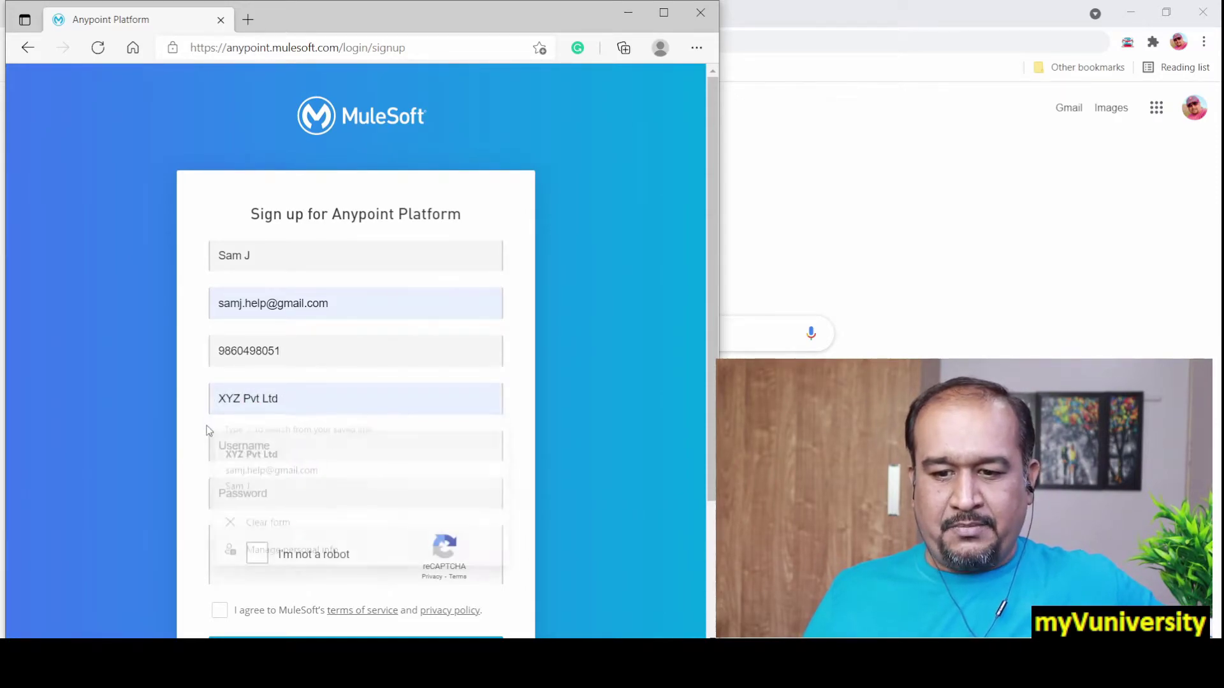
pyautogui.tripleClick(206, 403)
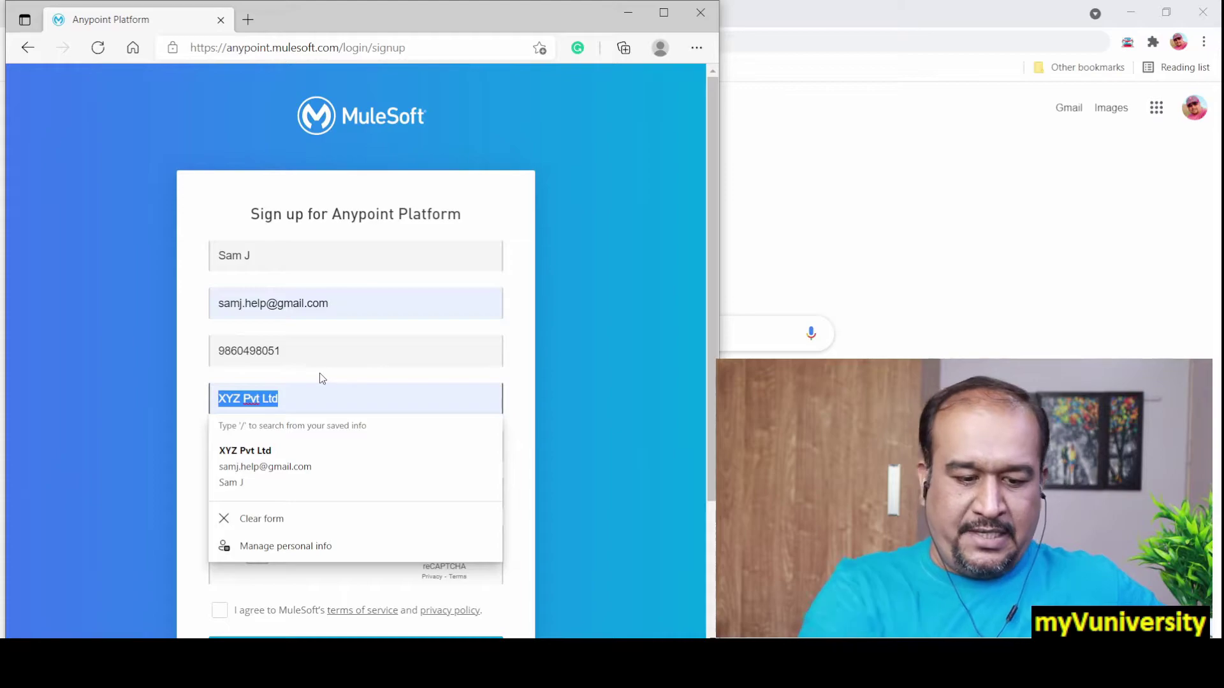
pyautogui.press('BackSpace')
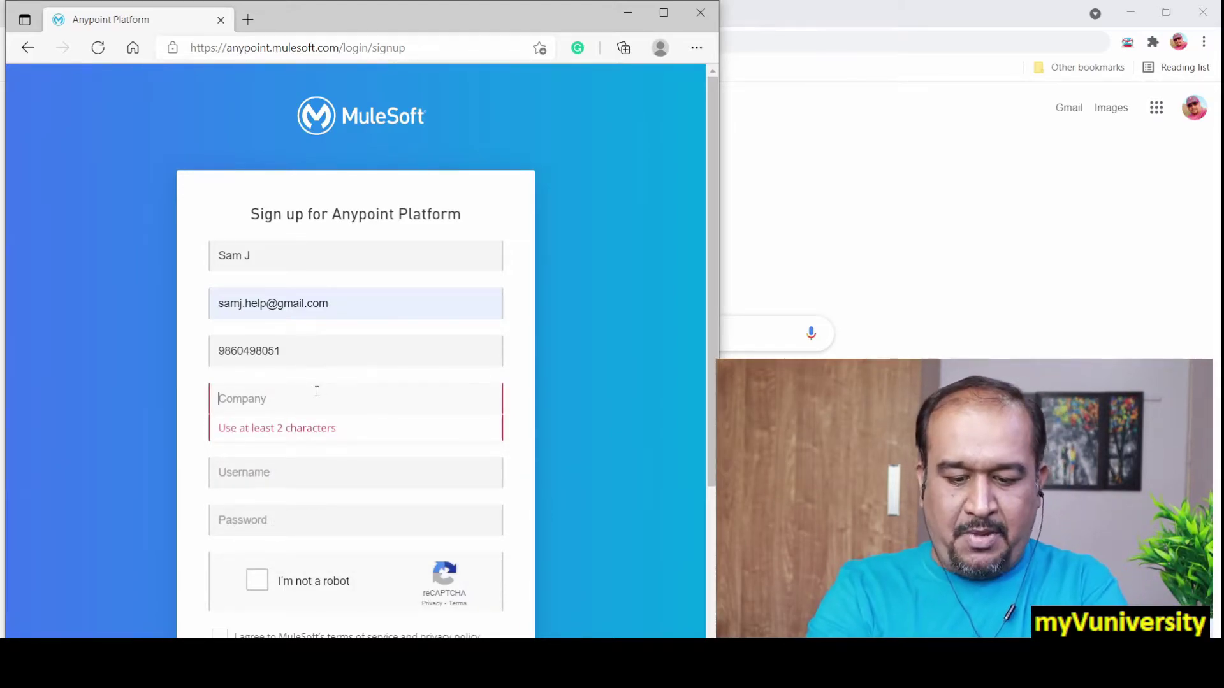
pyautogui.write('Box')
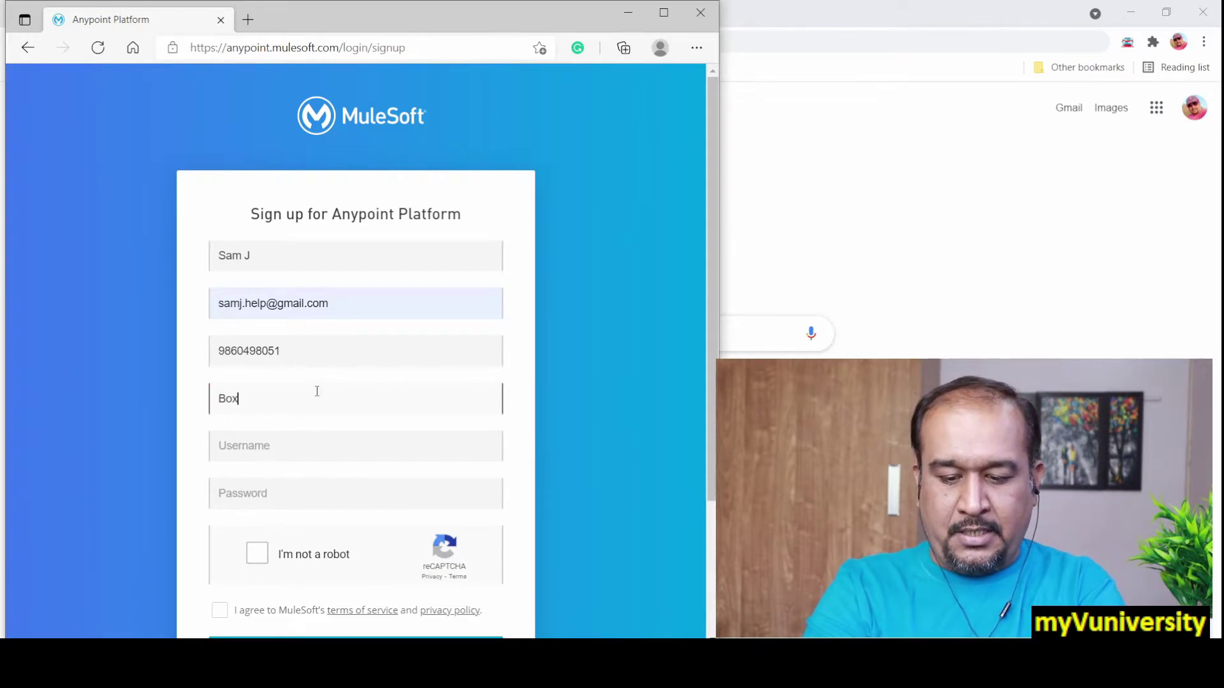
pyautogui.write('3 Consu')
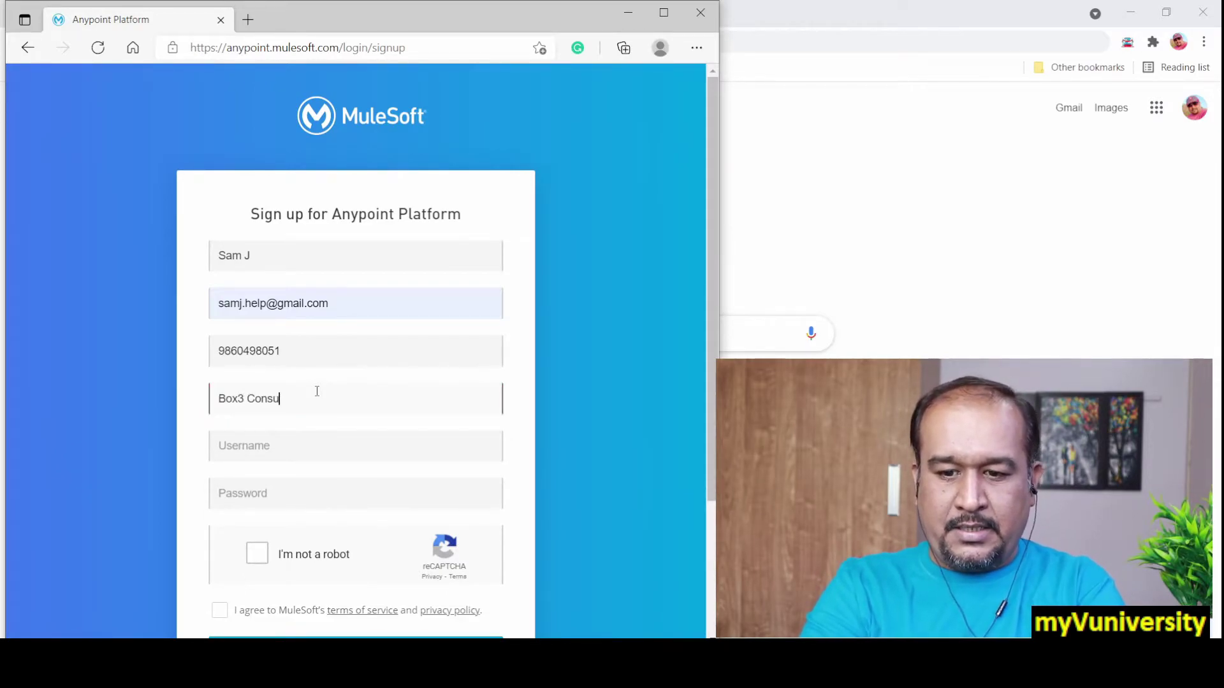
pyautogui.write('ltancy Serv')
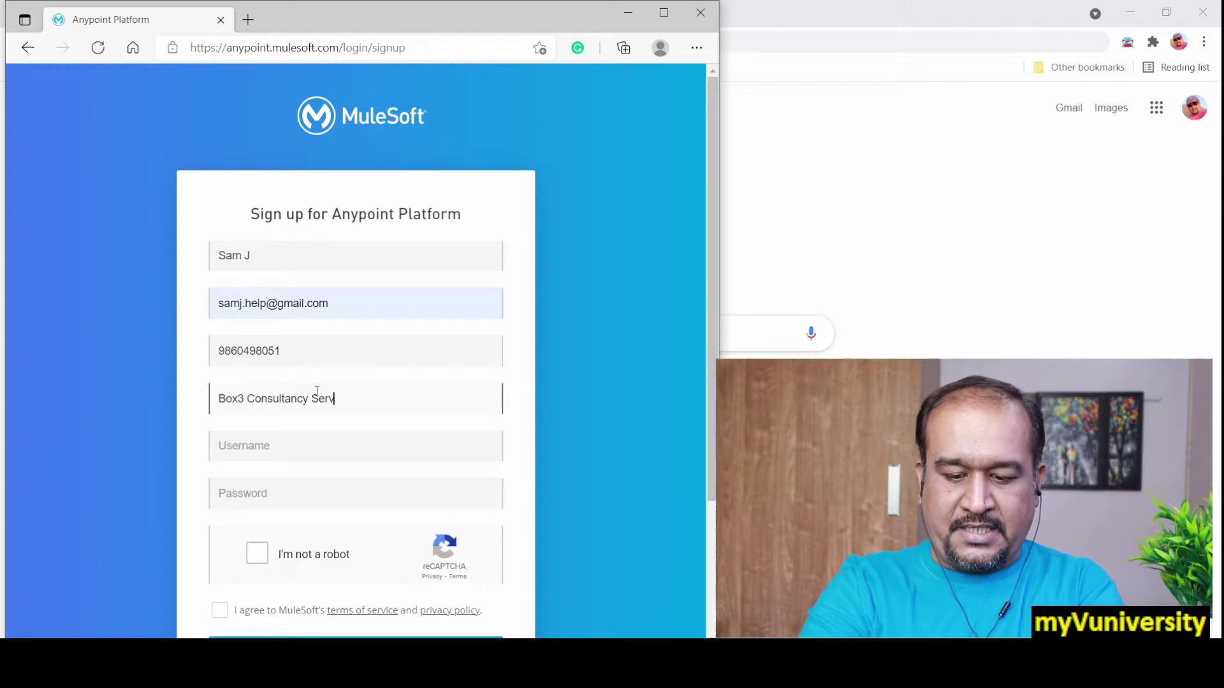
pyautogui.write('ices')
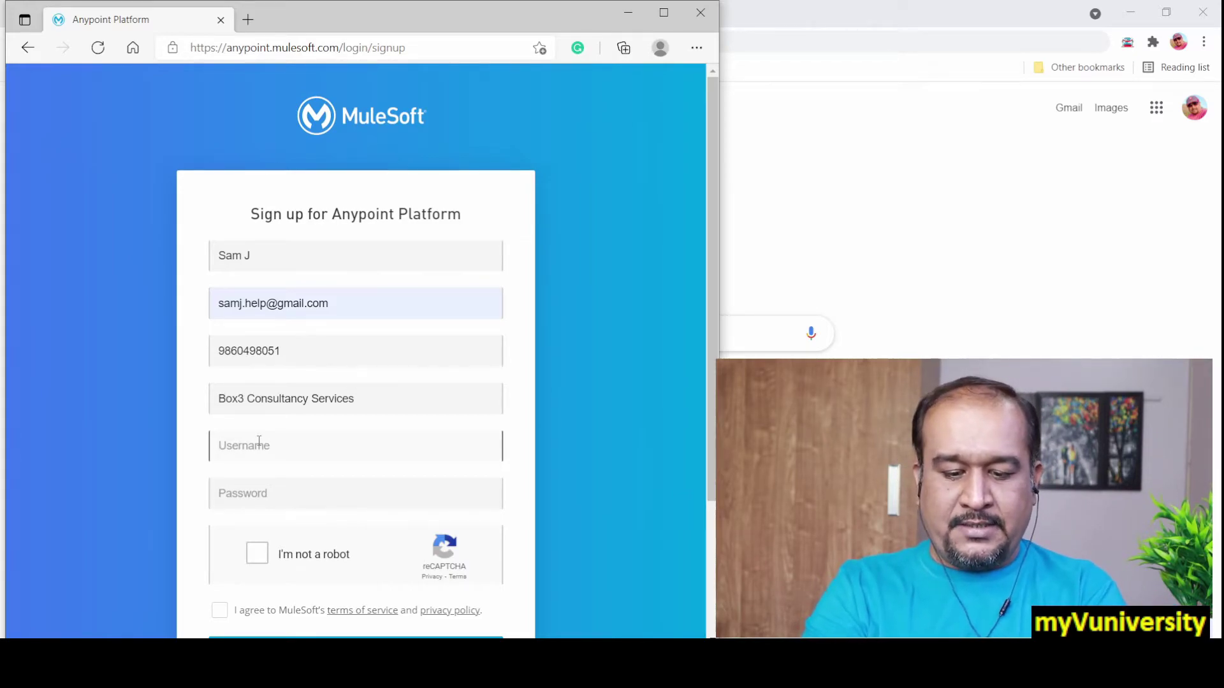
pyautogui.write('sam.')
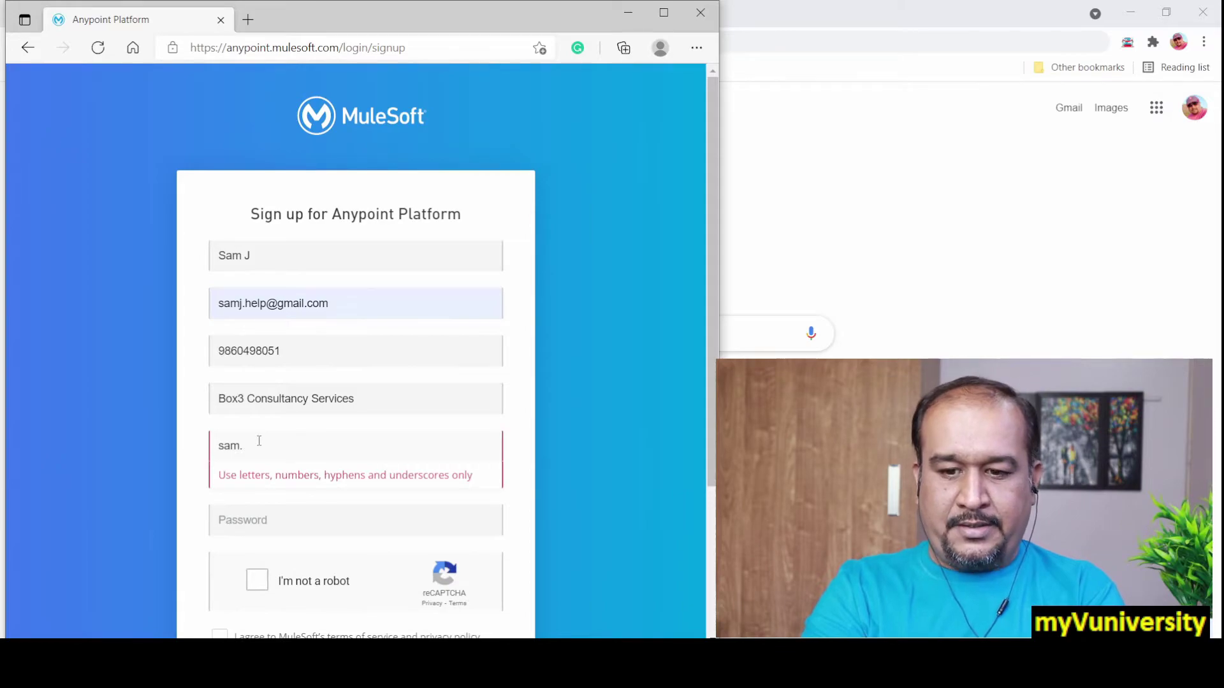
pyautogui.write('p')
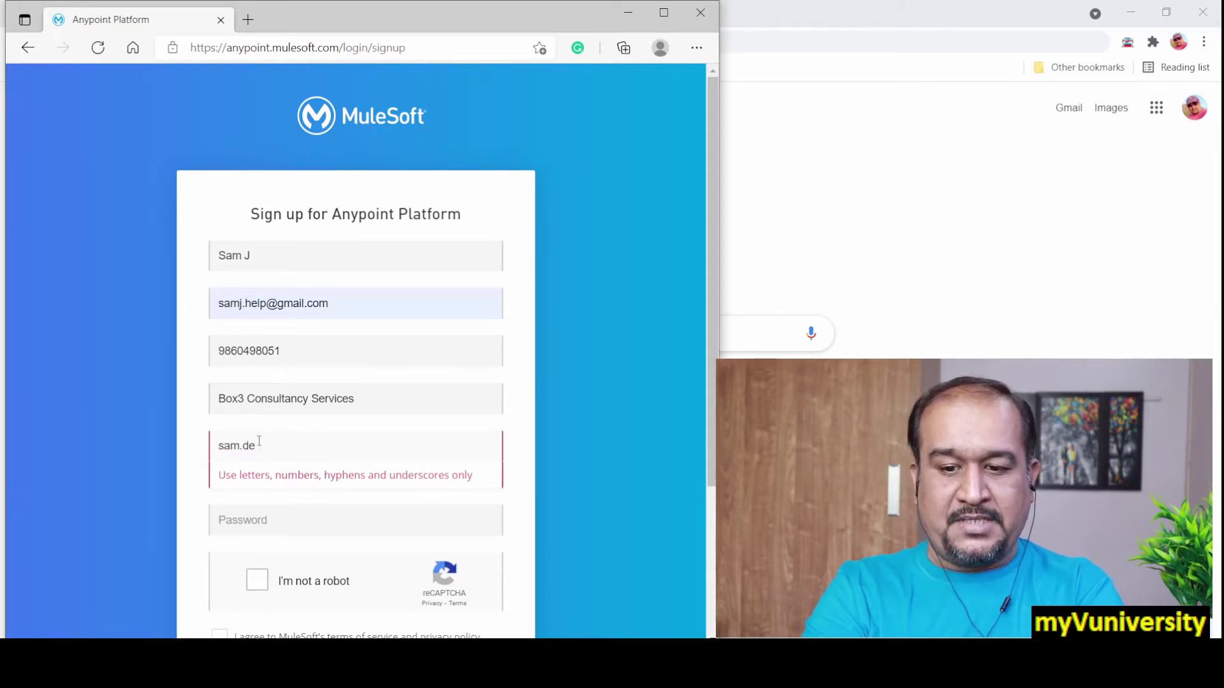
# - Trim the username to letters and numbers, removing the @ and extra trailing digits
pyautogui.press('BackSpace')
pyautogui.press('BackSpace')
pyautogui.press('BackSpace')
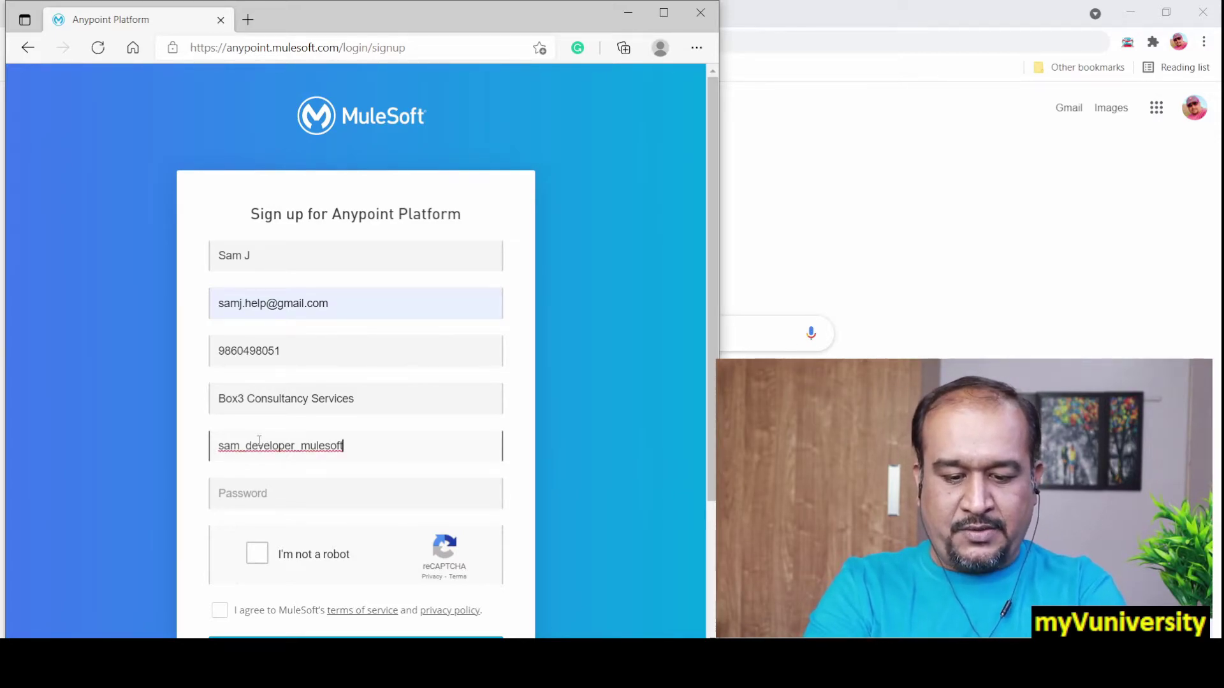
pyautogui.write('007')
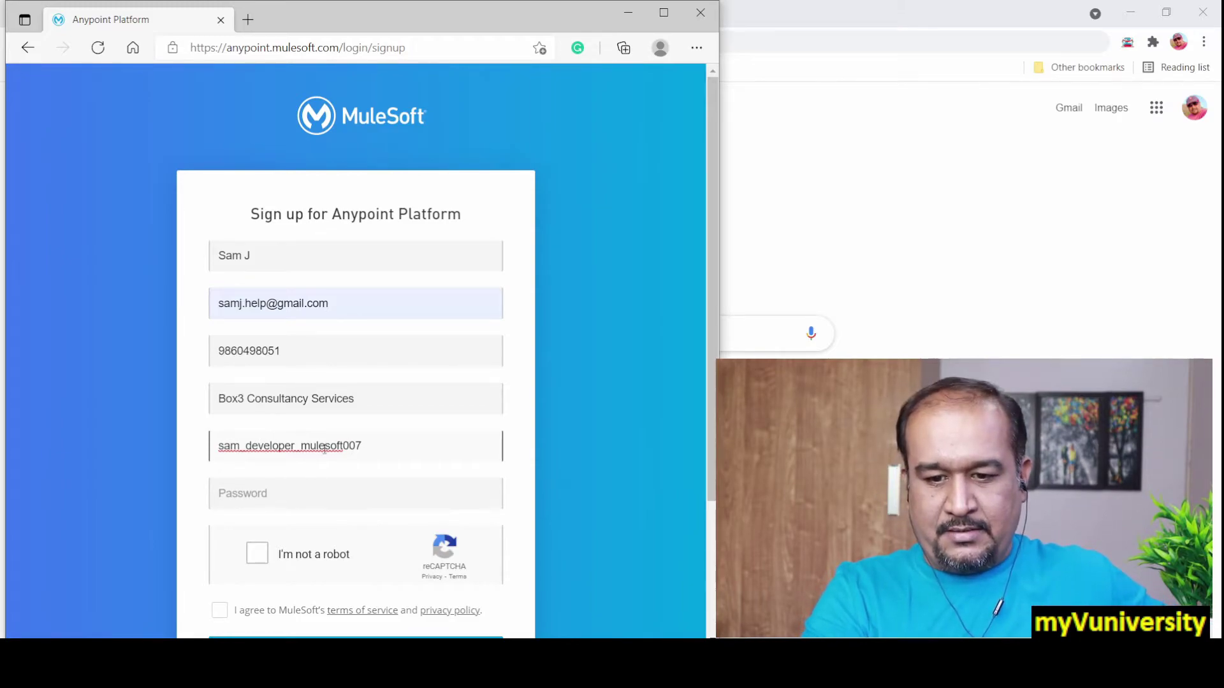
pyautogui.press('End')
pyautogui.press('BackSpace')
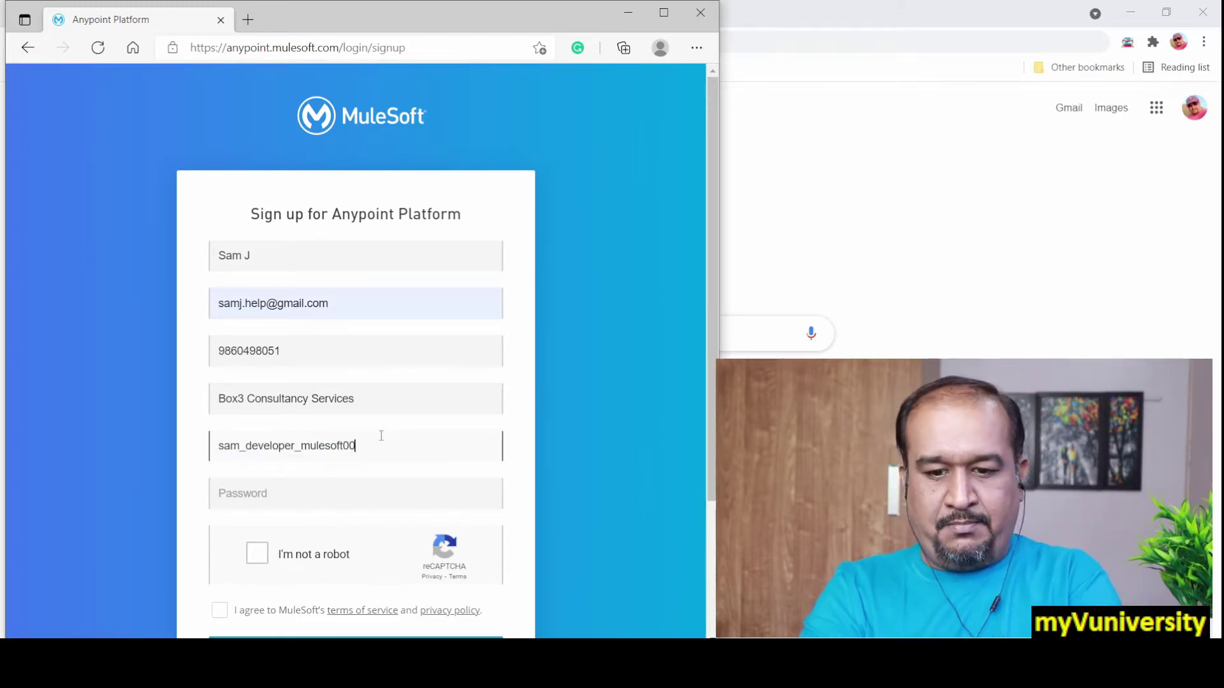
pyautogui.press('BackSpace')
pyautogui.press('BackSpace')
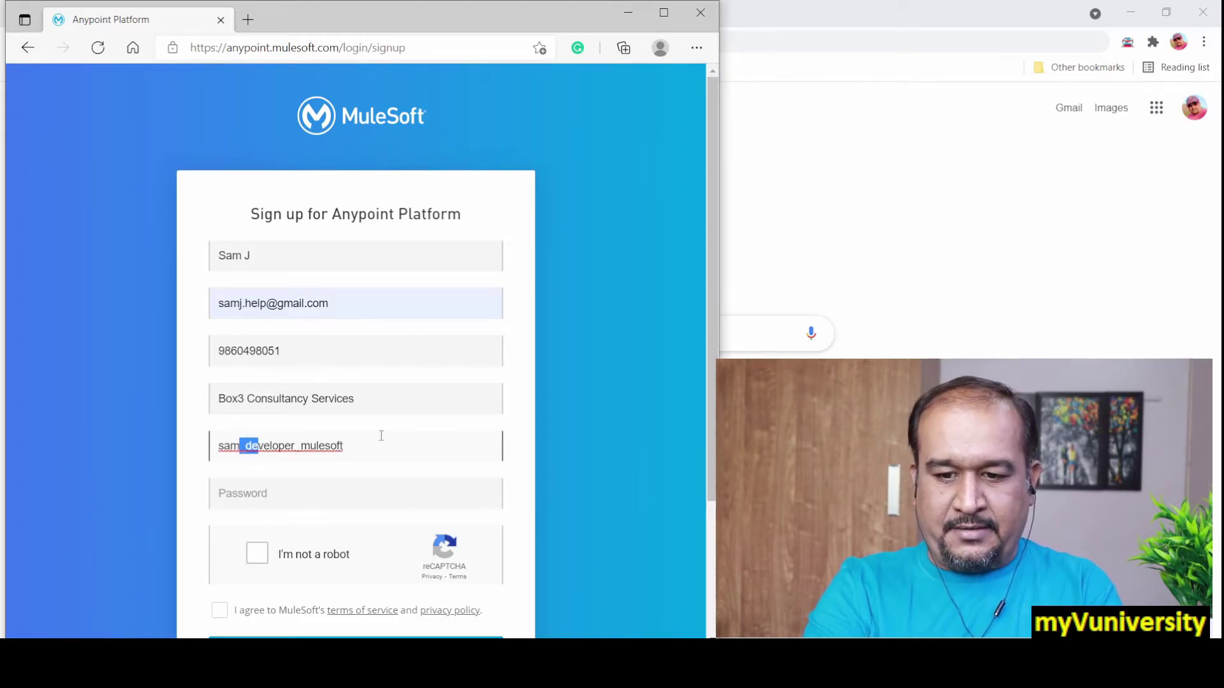
pyautogui.hotkey('shift', 'Right')
pyautogui.hotkey('shift', 'Right')
pyautogui.hotkey('shift', 'Right')
pyautogui.press('BackSpace')
pyautogui.write('de')
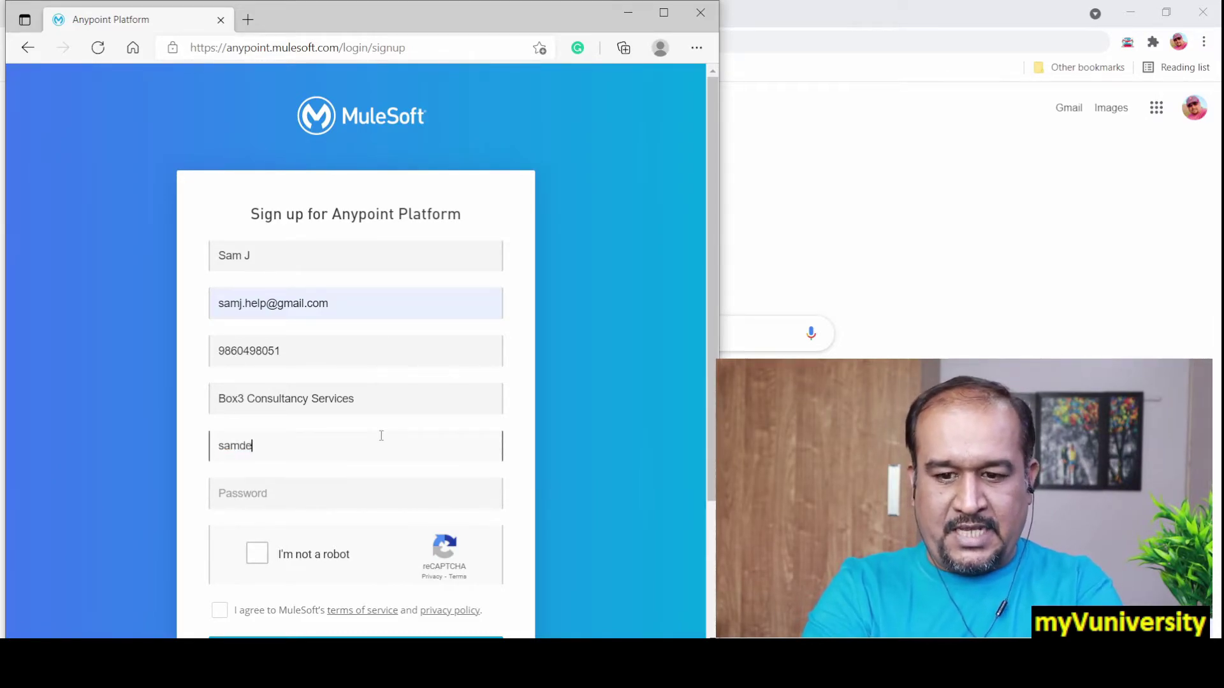
pyautogui.write('vpune00')
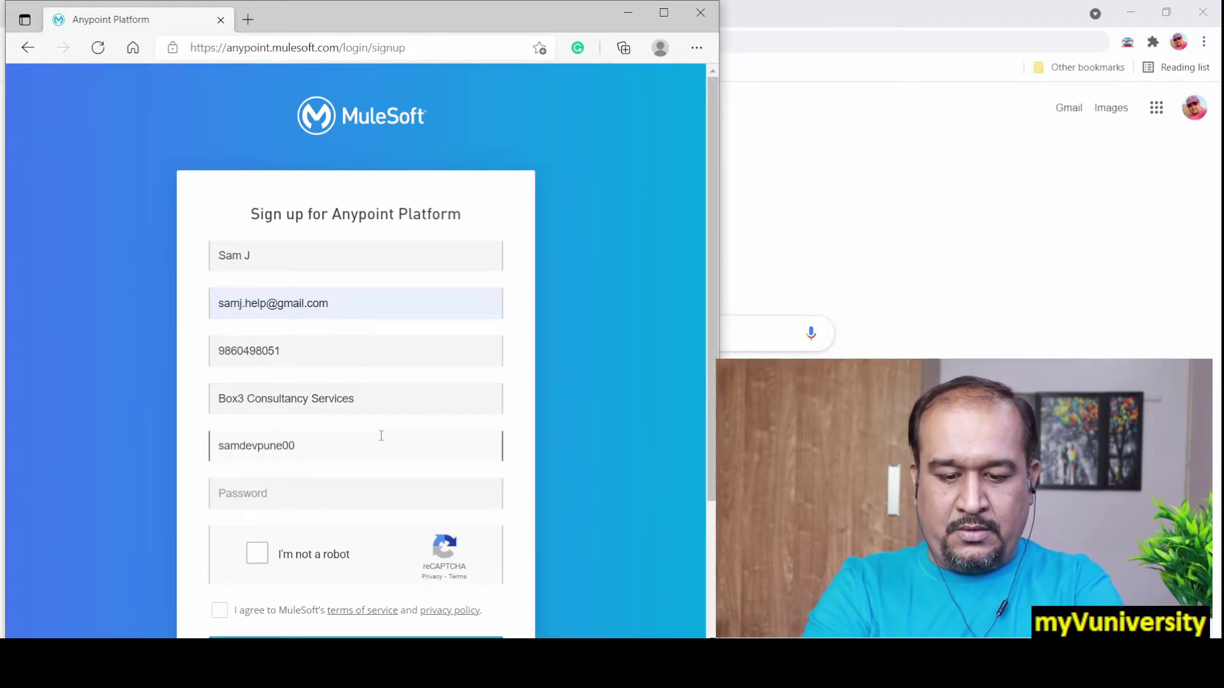
pyautogui.write('80')
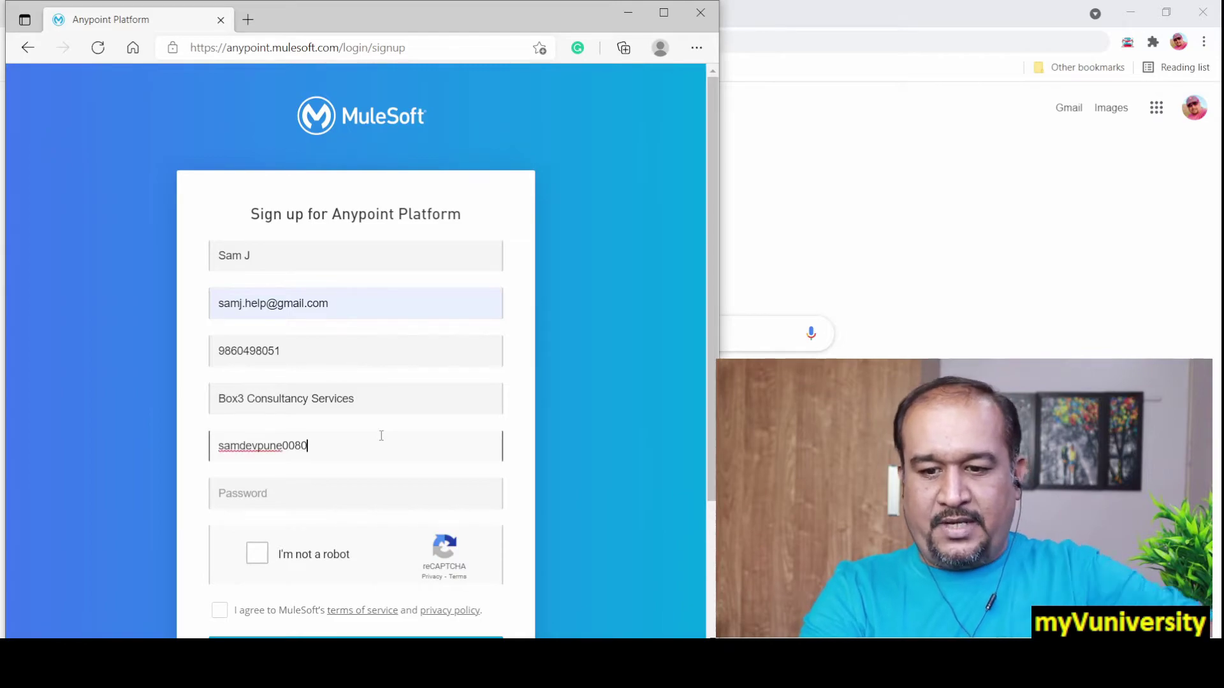
pyautogui.write('@')
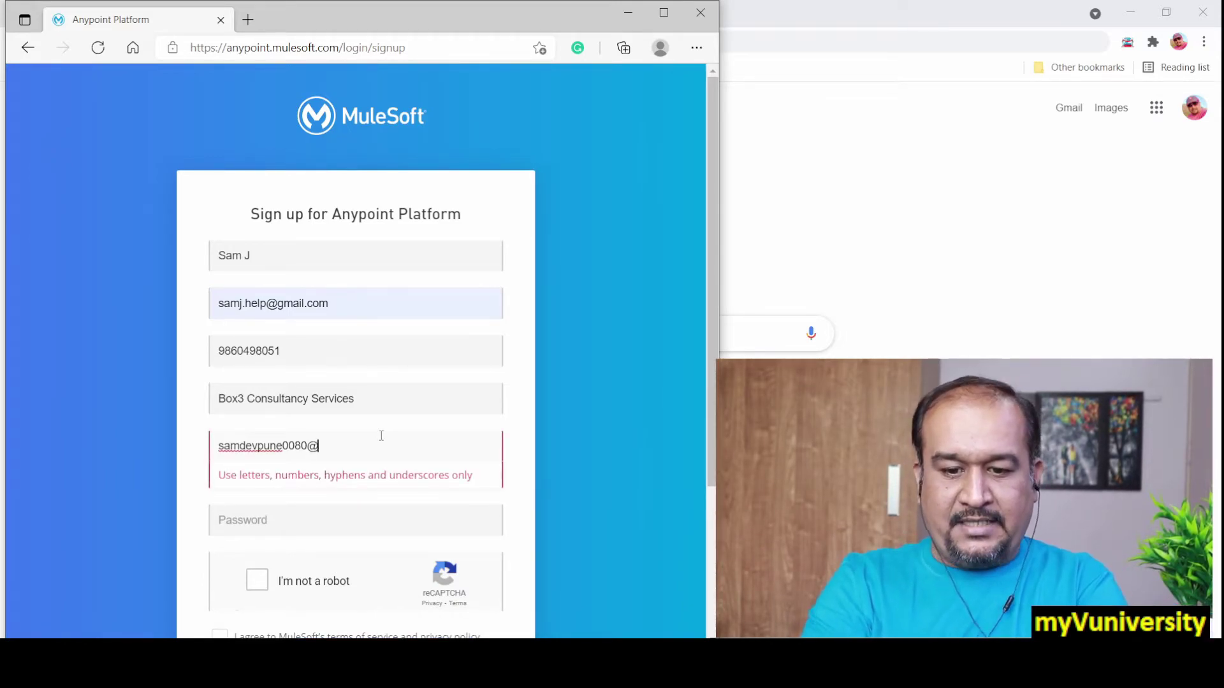
pyautogui.press('BackSpace')
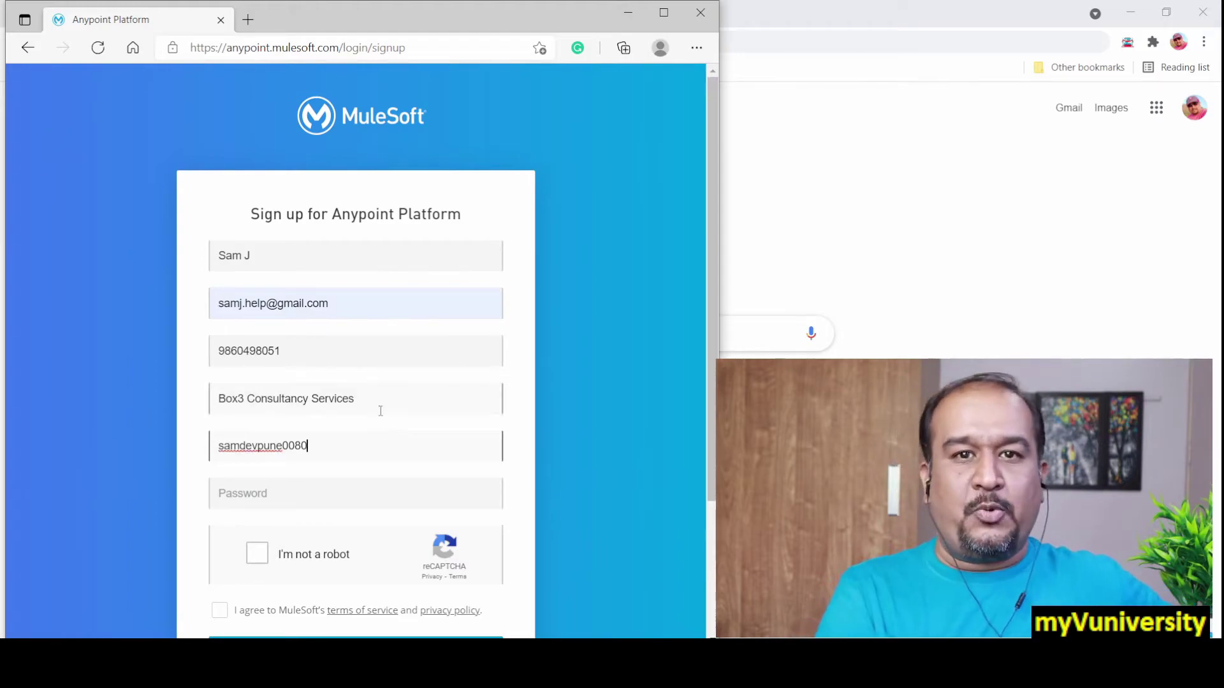
pyautogui.press('BackSpace')
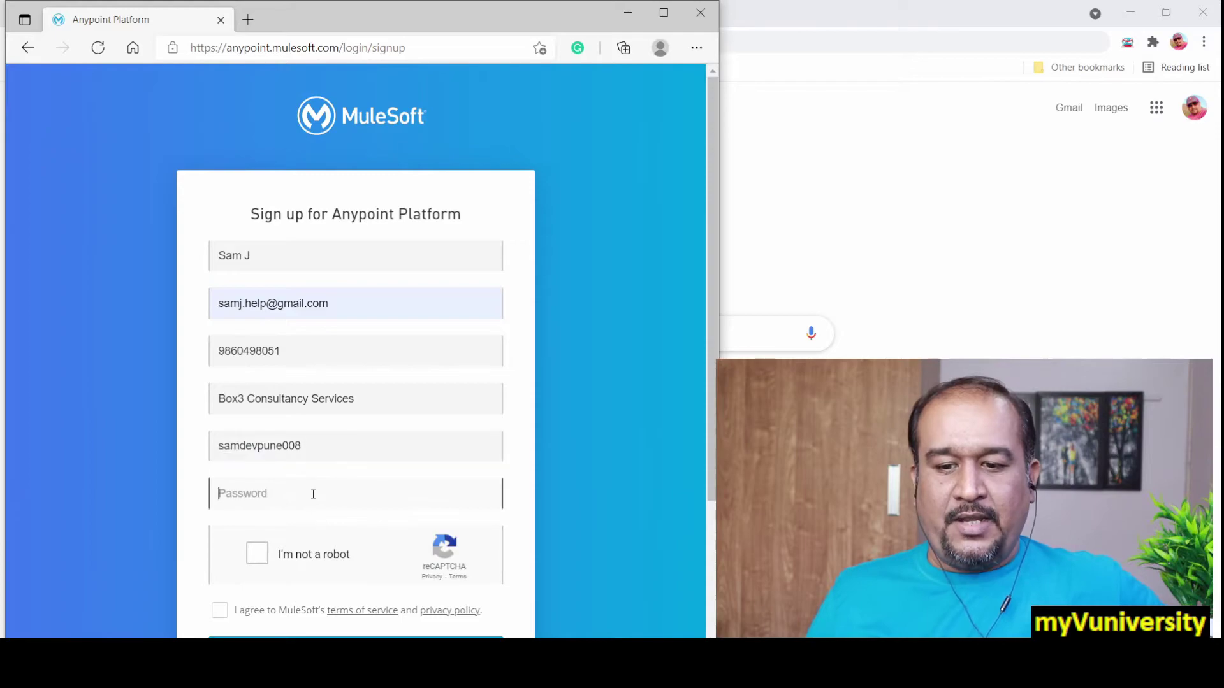
pyautogui.write('s')
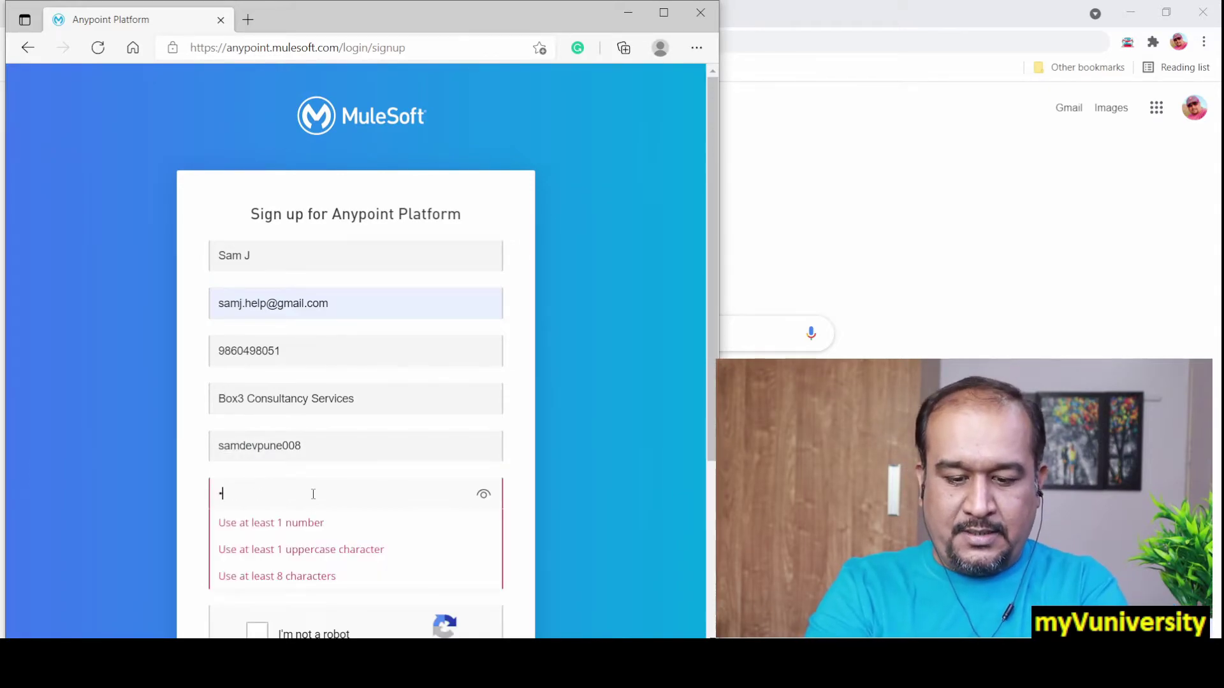
pyautogui.write('1234')
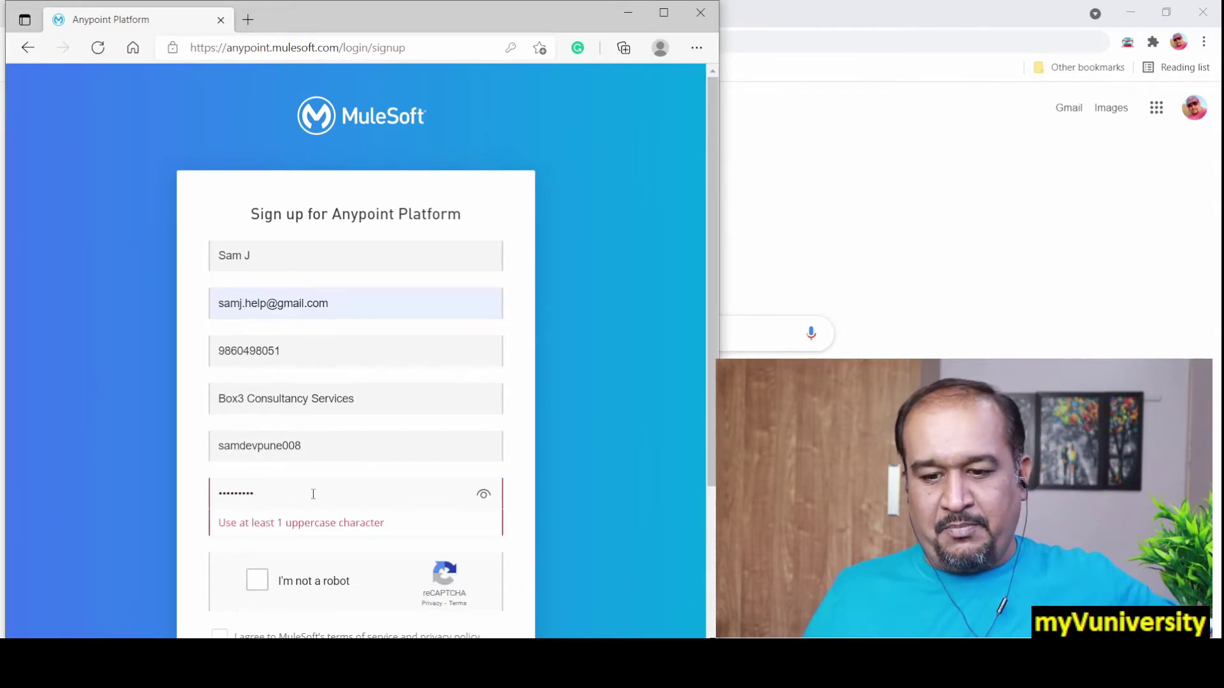
# - Clear the password field to retype a password that meets every rule
pyautogui.press('BackSpace')
pyautogui.press('BackSpace')
pyautogui.press('BackSpace')
pyautogui.press('BackSpace')
pyautogui.press('BackSpace')
pyautogui.press('BackSpace')
pyautogui.press('BackSpace')
pyautogui.press('BackSpace')
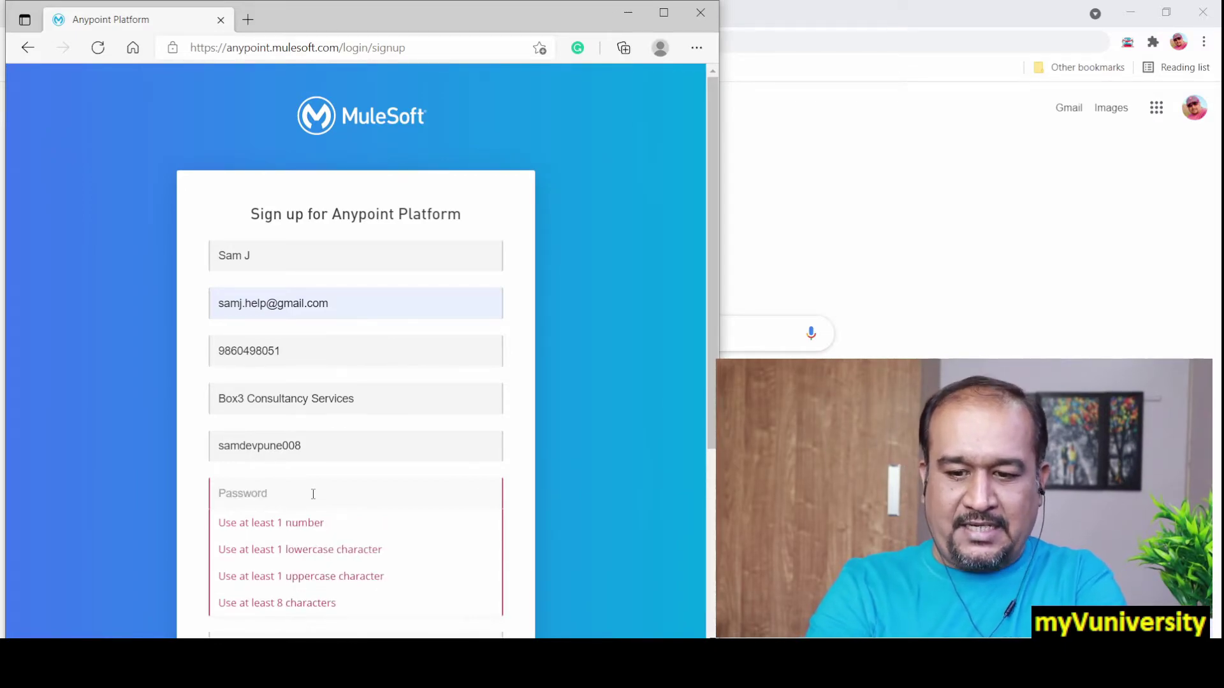
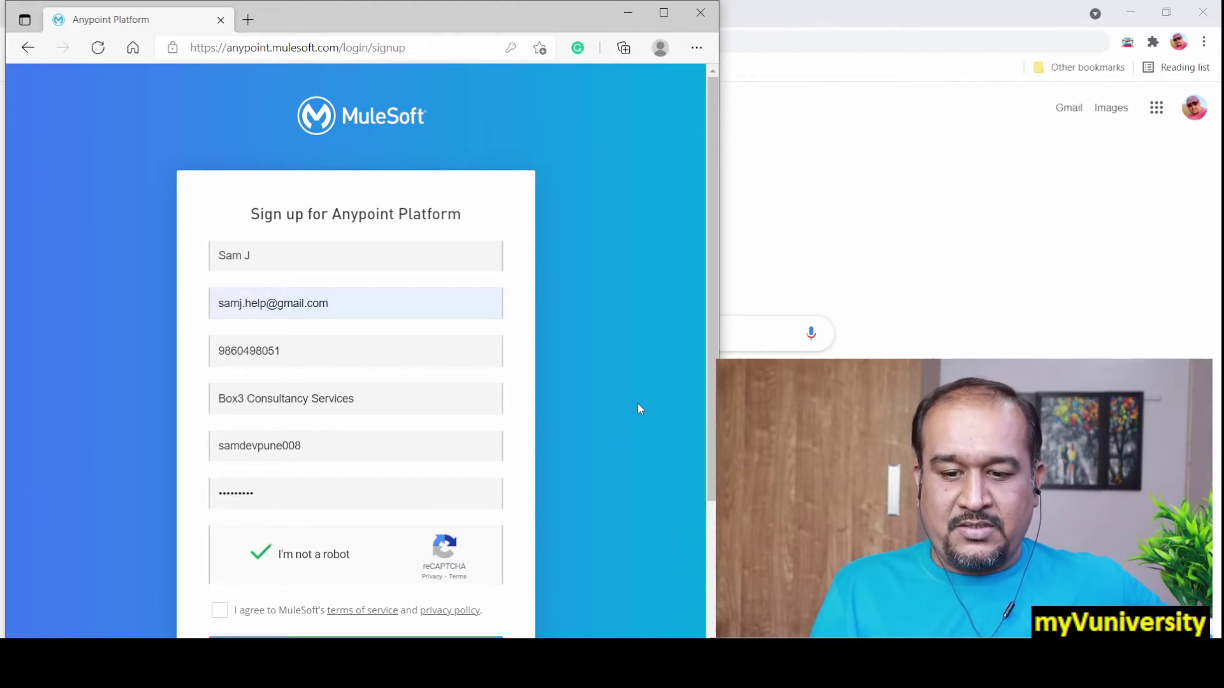
pyautogui.scroll(-1, 593, 460)
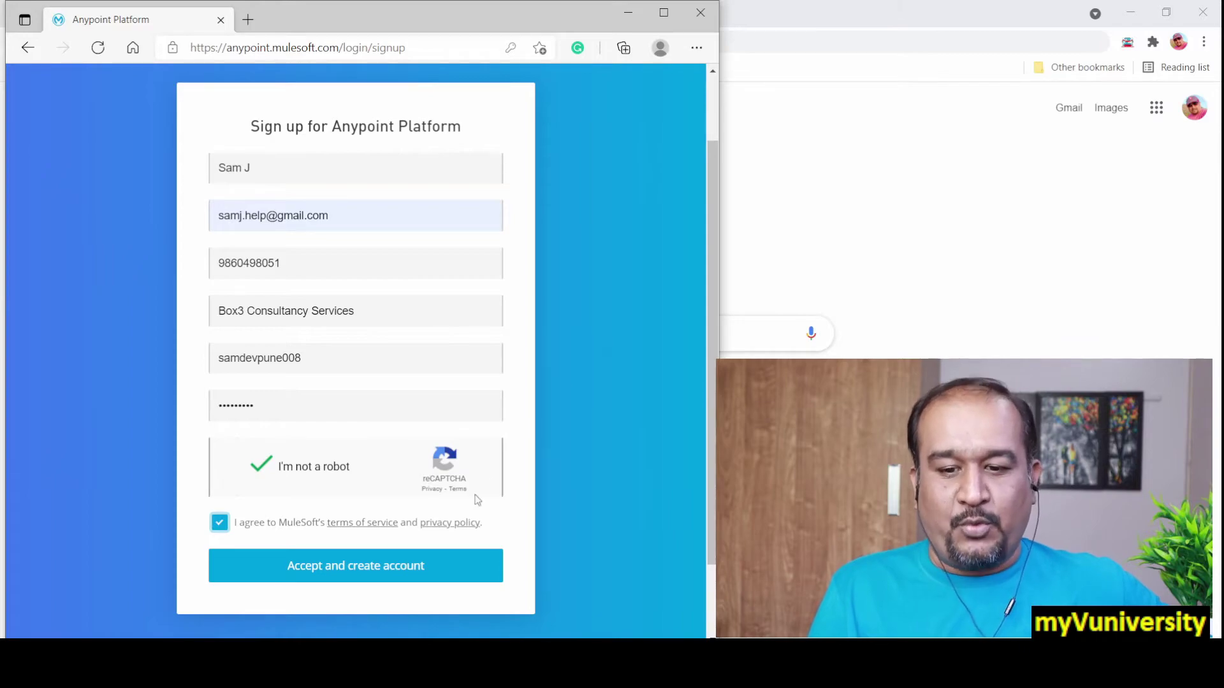
# - Submit via 'Accept and create account', redo the reCAPTCHA and dismiss Edge's Save password popup
pyautogui.click(343, 565)
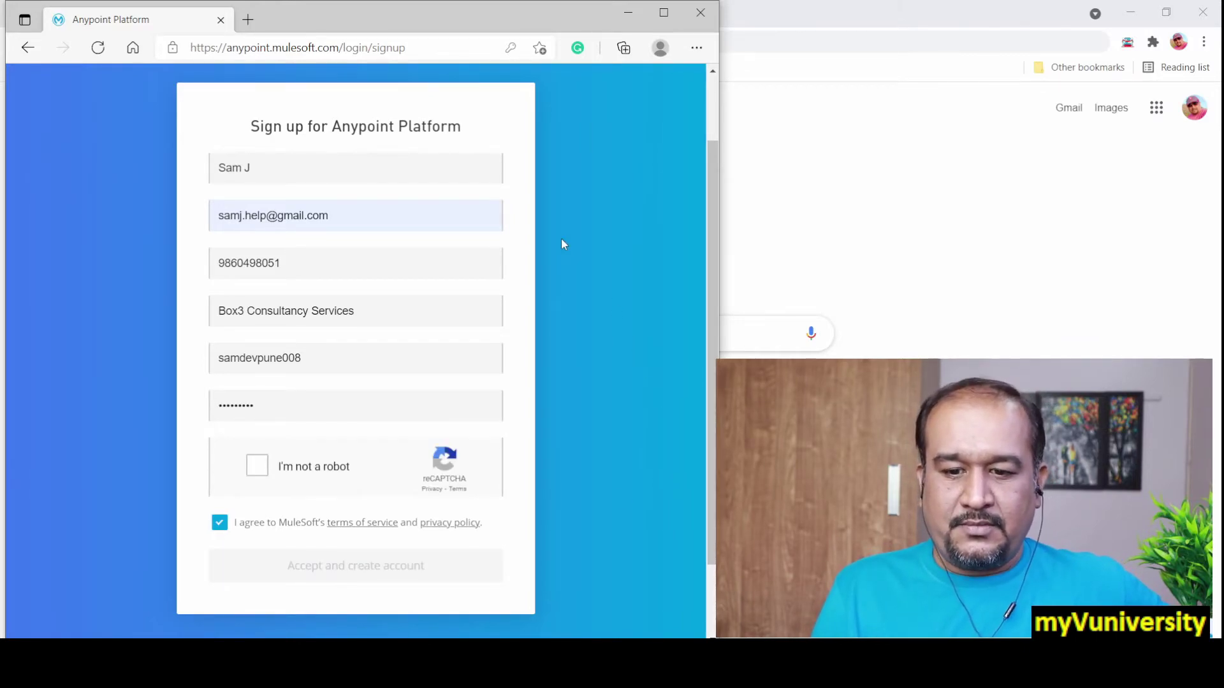
pyautogui.click(257, 467)
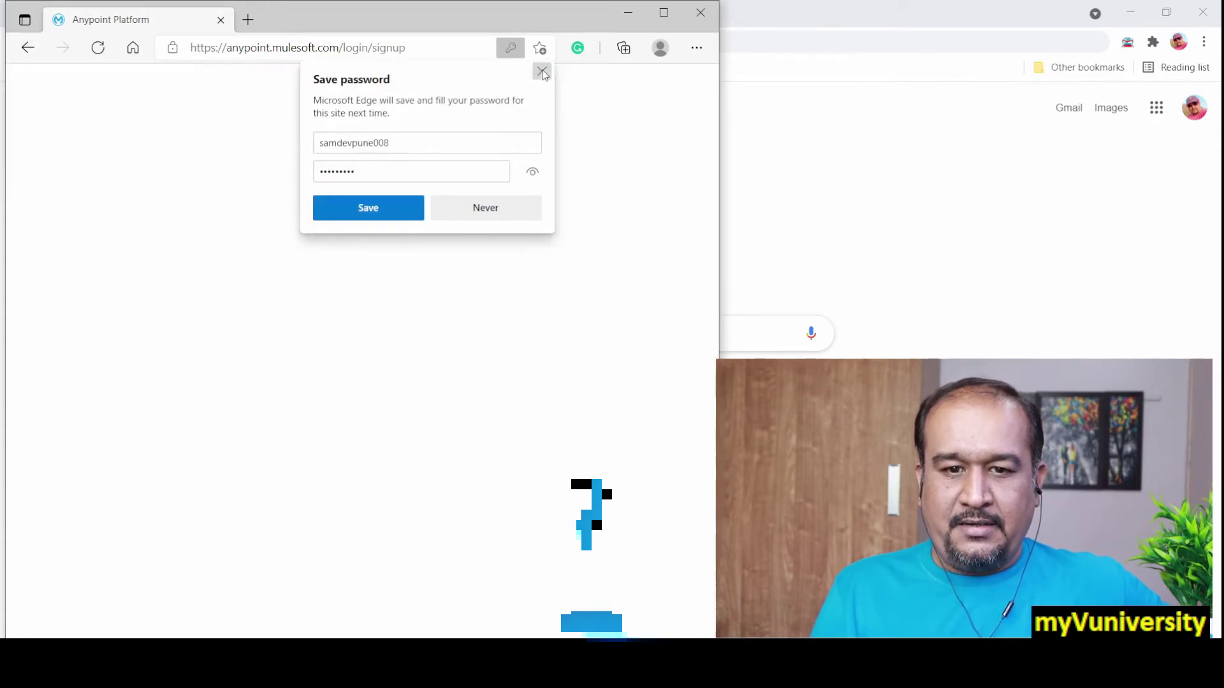
pyautogui.click(543, 73)
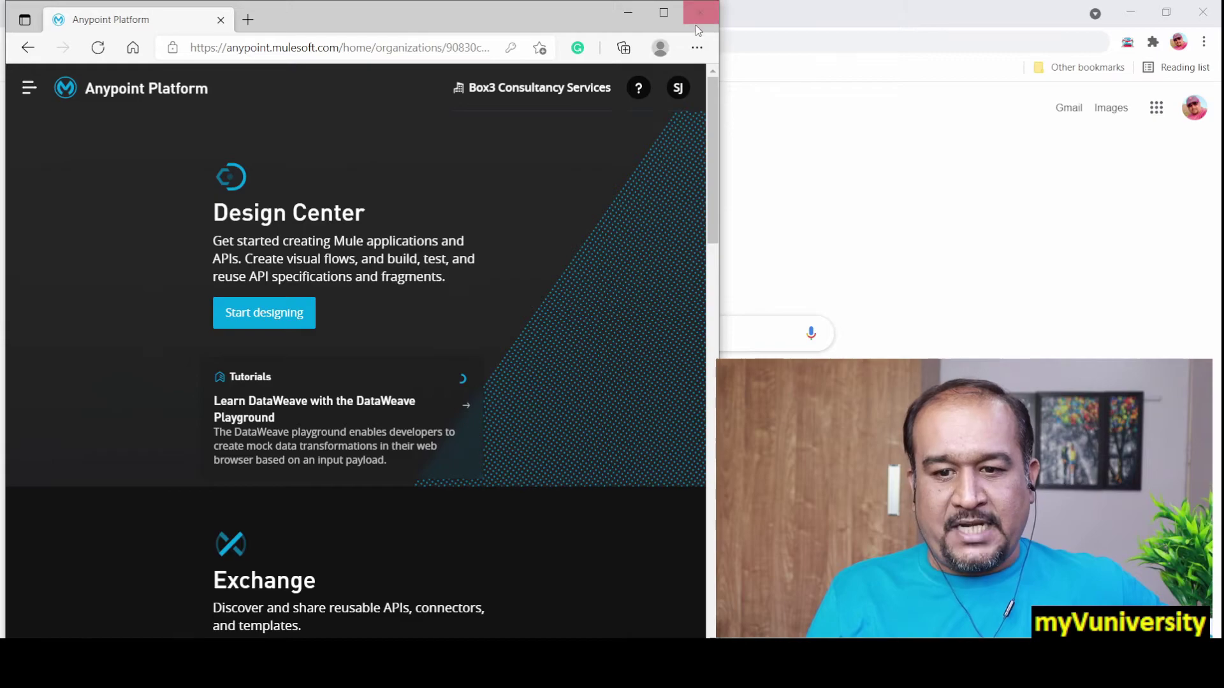
pyautogui.click(666, 19)
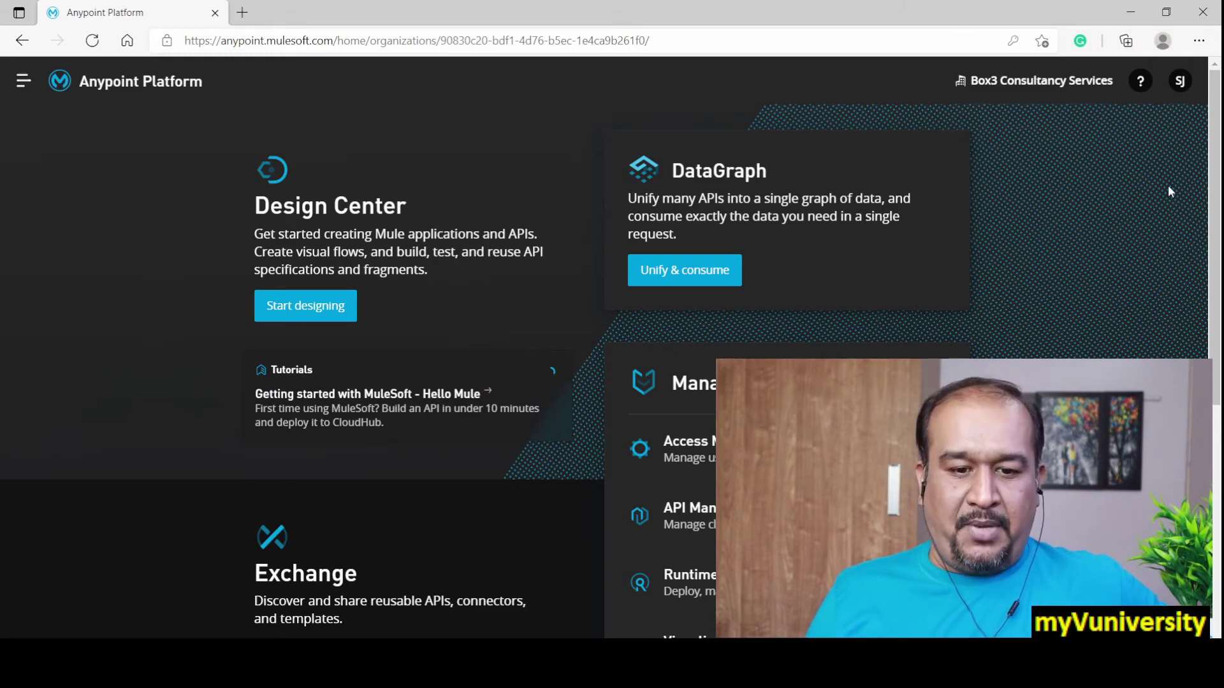
pyautogui.scroll(-1, 1167, 191)
pyautogui.scroll(-2, 1160, 192)
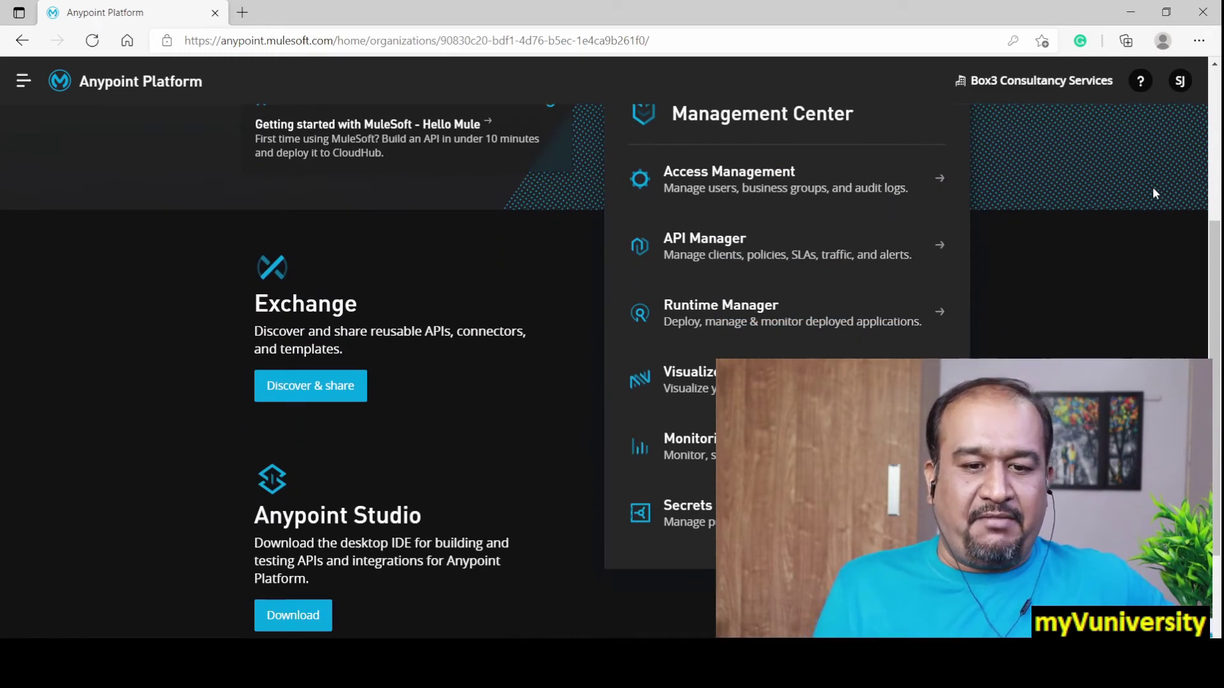
pyautogui.scroll(1, 1153, 192)
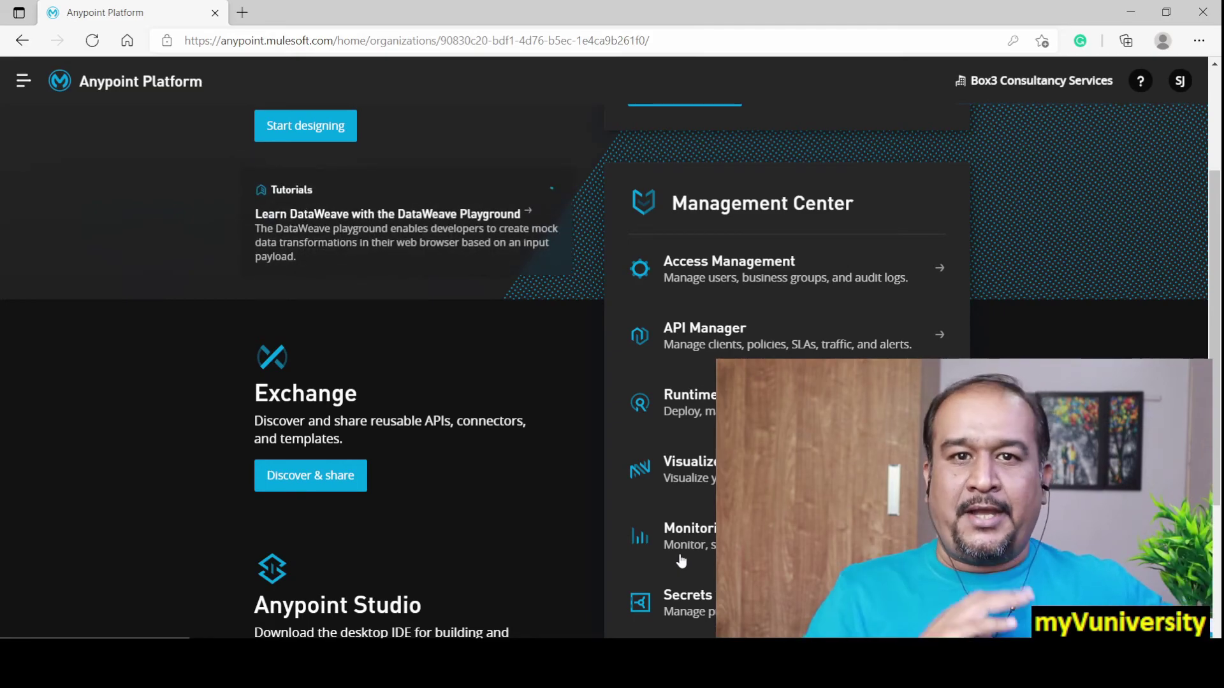
pyautogui.scroll(-2, 613, 383)
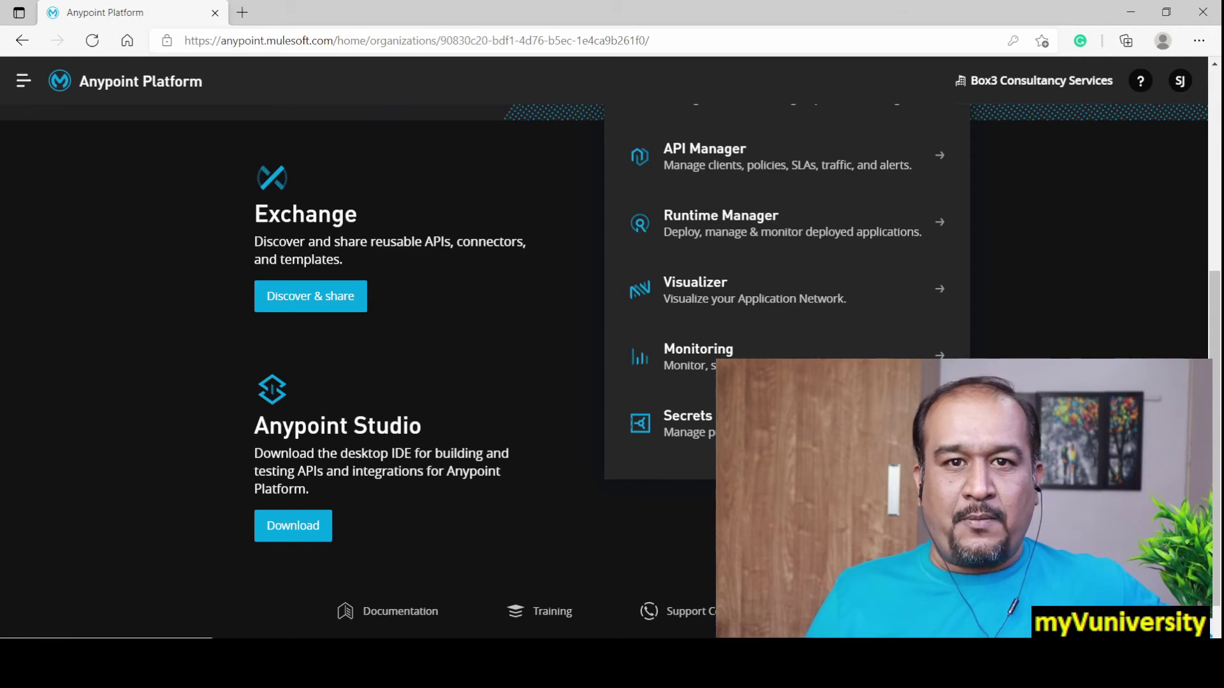
pyautogui.scroll(2, 612, 382)
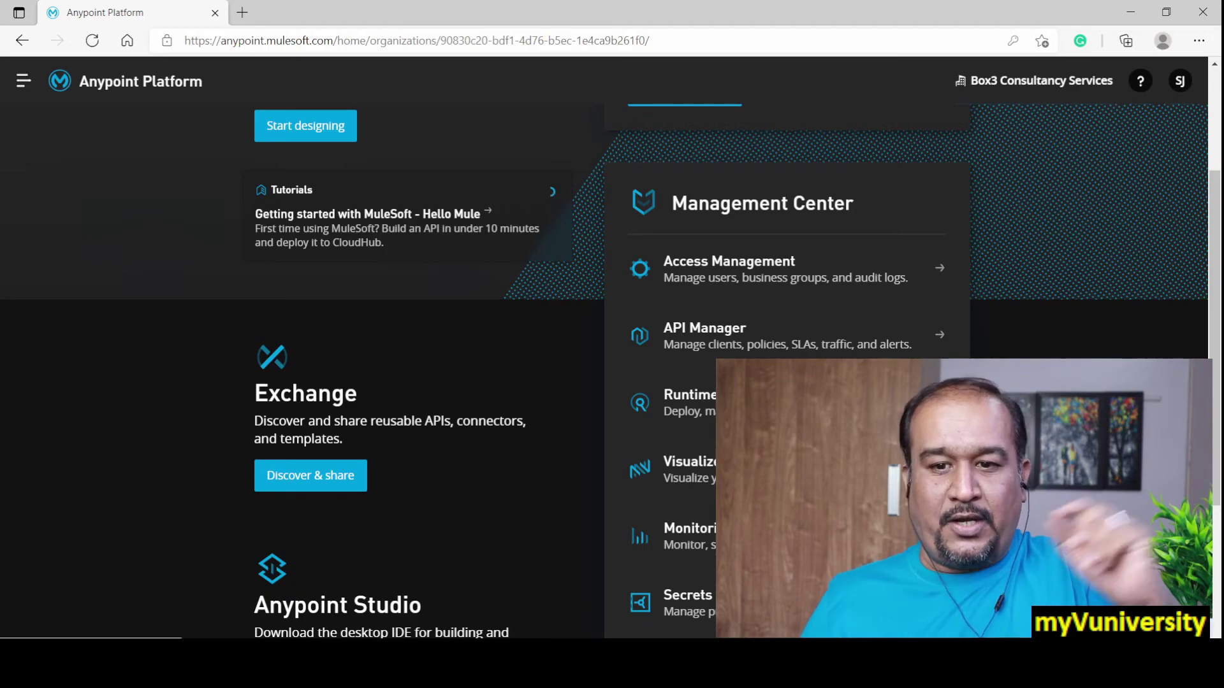
pyautogui.click(1166, 12)
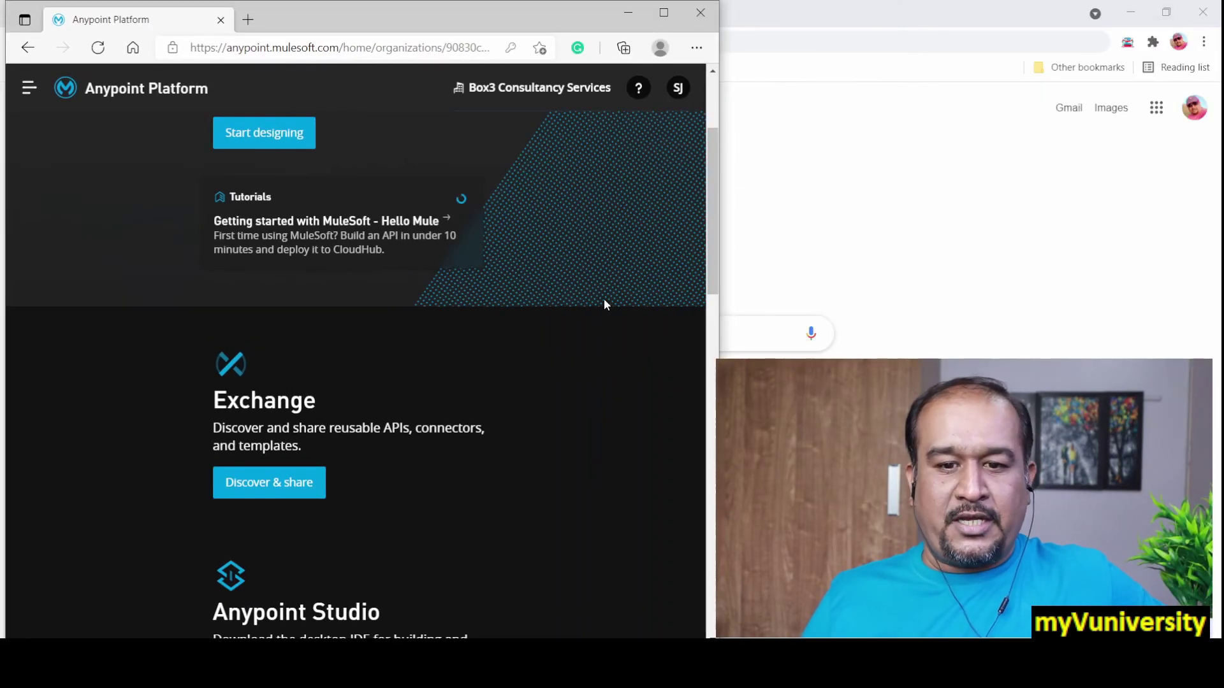
pyautogui.scroll(-5, 464, 357)
pyautogui.scroll(-4, 482, 339)
pyautogui.scroll(-3, 488, 338)
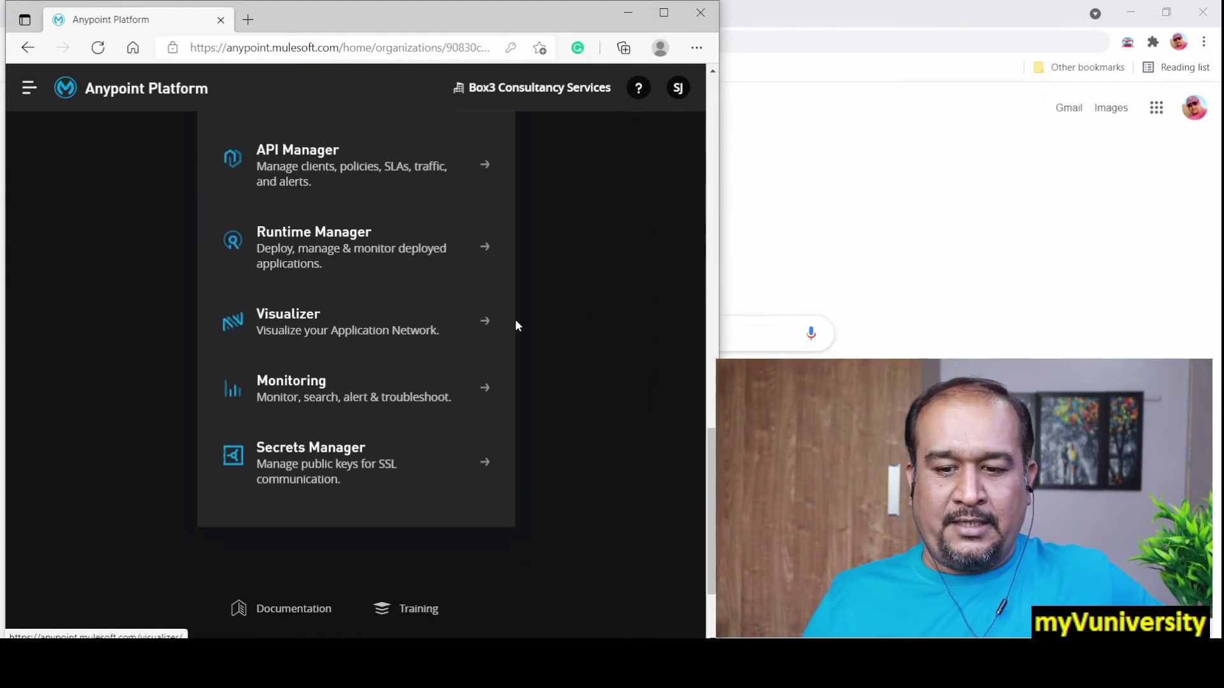
pyautogui.scroll(2, 516, 325)
pyautogui.scroll(-3, 592, 298)
pyautogui.scroll(-2, 594, 301)
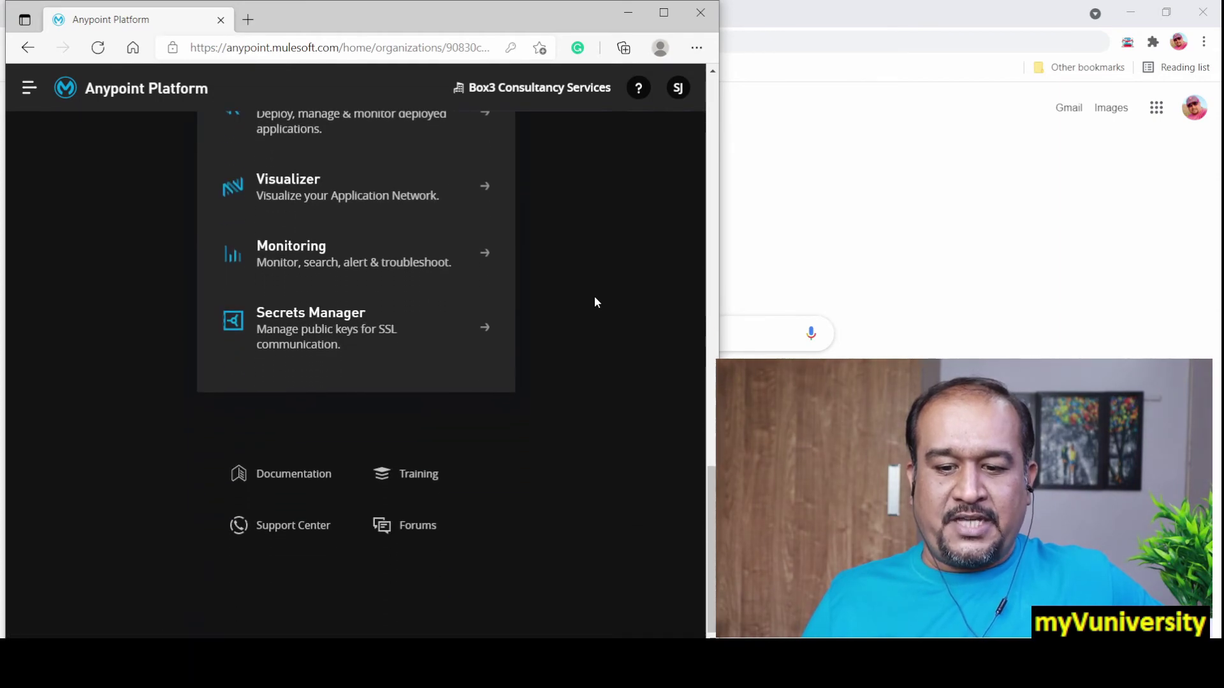
pyautogui.scroll(2, 595, 301)
pyautogui.scroll(3, 601, 319)
pyautogui.scroll(4, 601, 316)
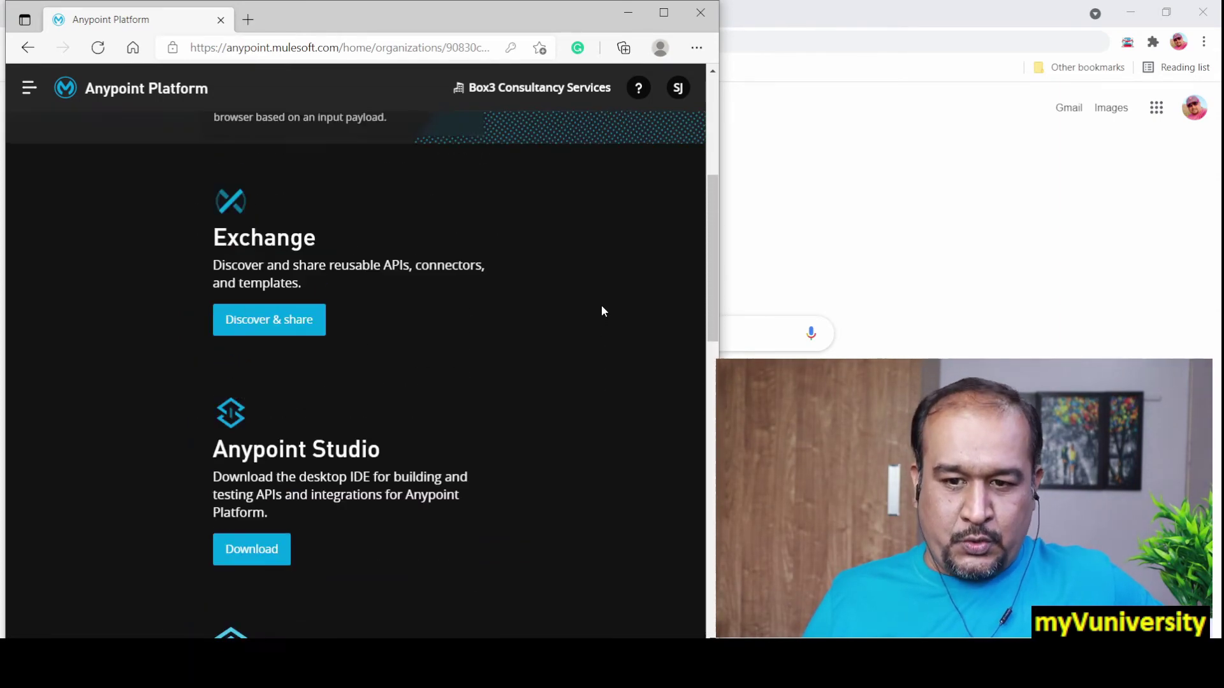
pyautogui.scroll(3, 602, 311)
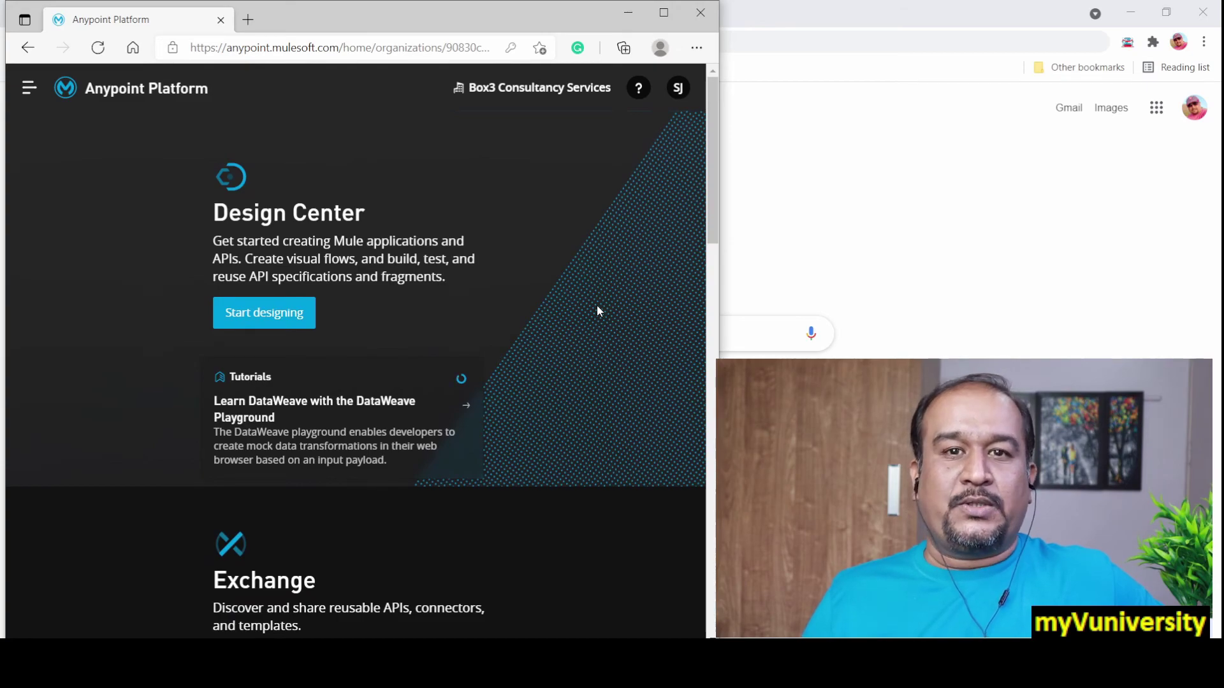